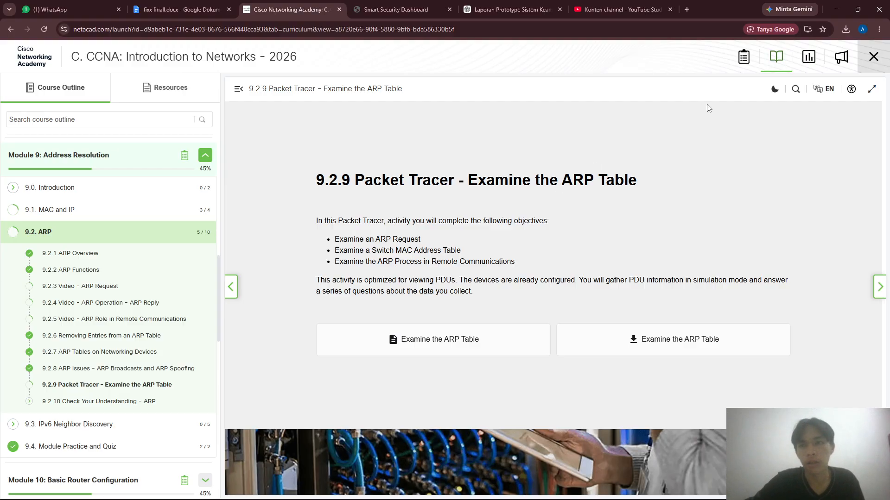
# - Switch to Cisco Packet Tracer and review the activity's addressing table, objectives and Part 1 instructions
pyautogui.click(840, 7)
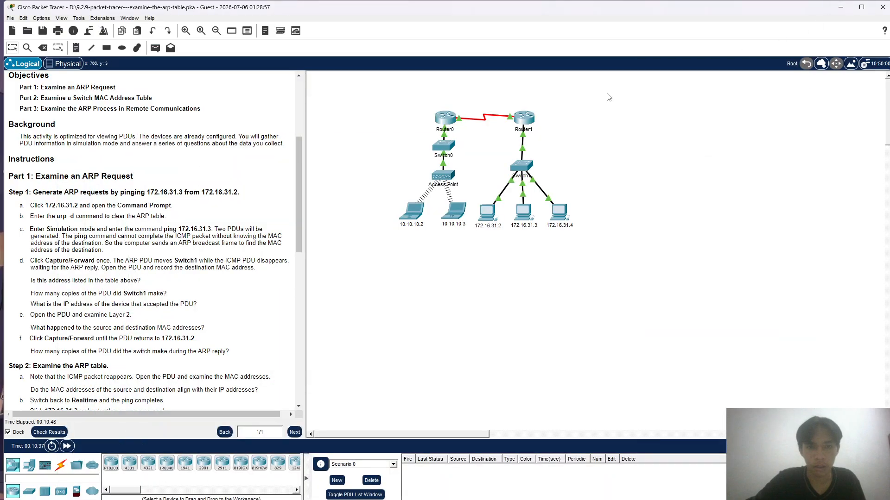
pyautogui.scroll(2, 215, 235)
pyautogui.scroll(5, 215, 235)
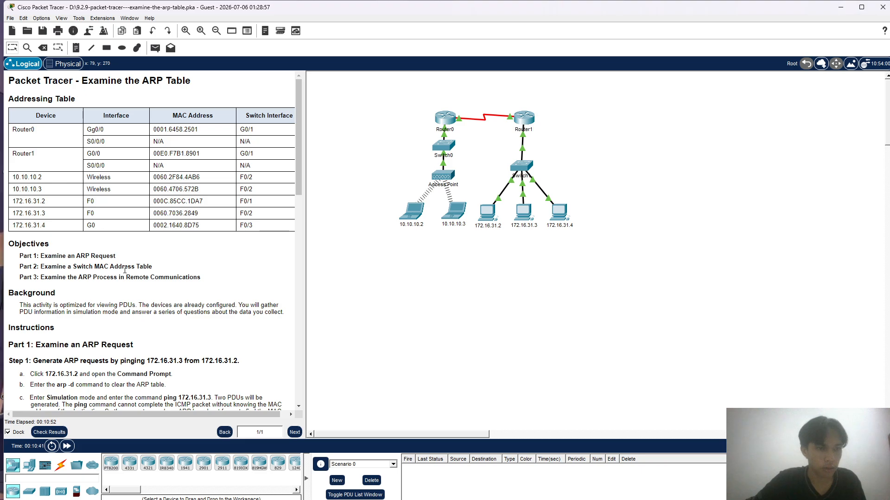
pyautogui.scroll(-1, 78, 315)
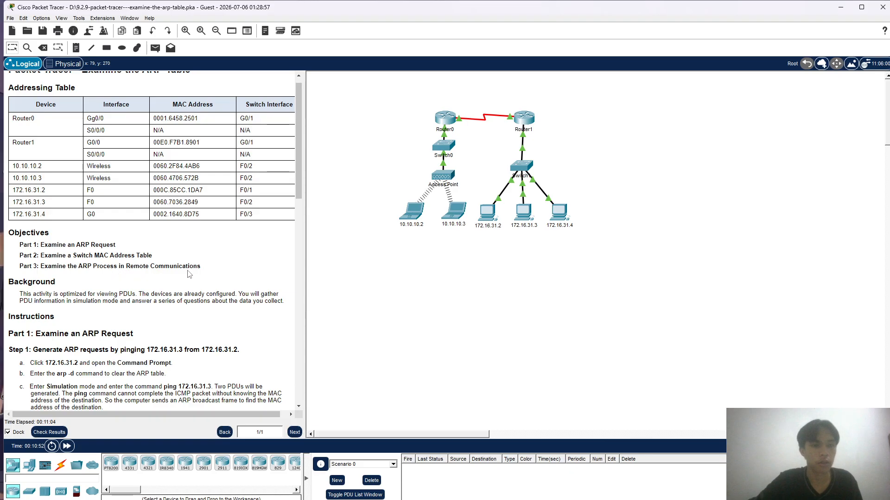
pyautogui.scroll(-4, 189, 274)
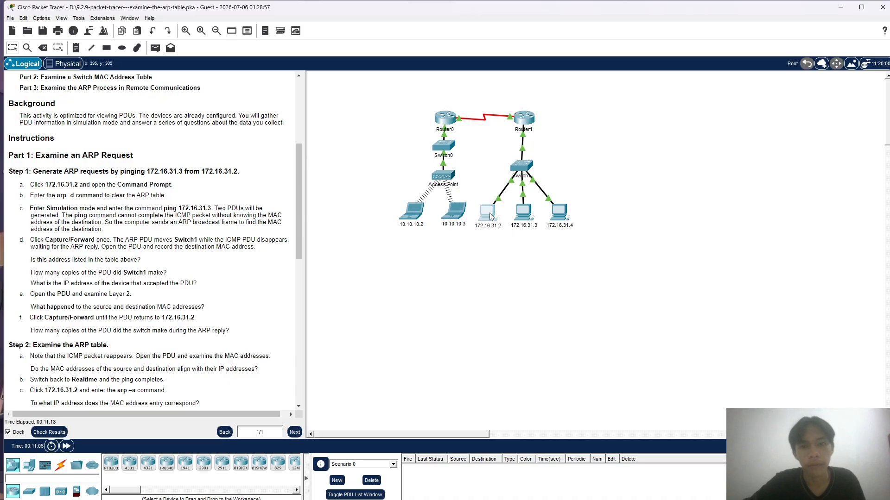
# - Open the Command Prompt of PC 172.16.31.2 and clear its ARP table with arp -d
pyautogui.click(490, 213)
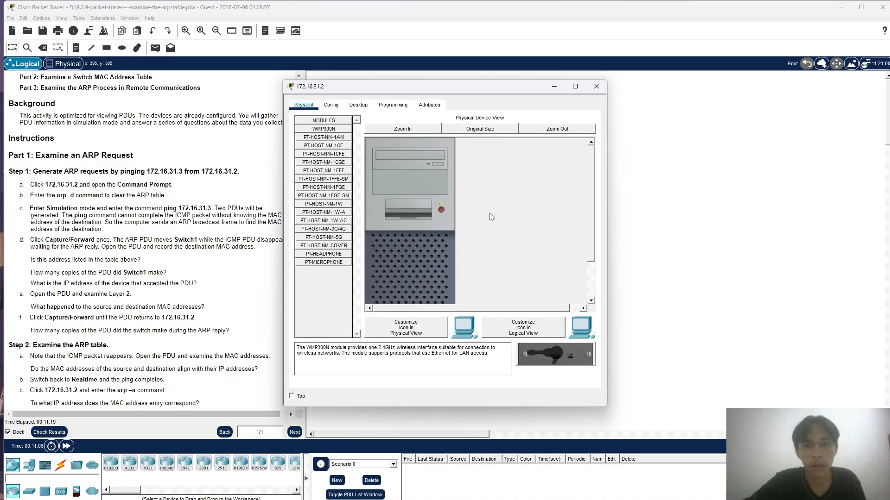
pyautogui.click(363, 108)
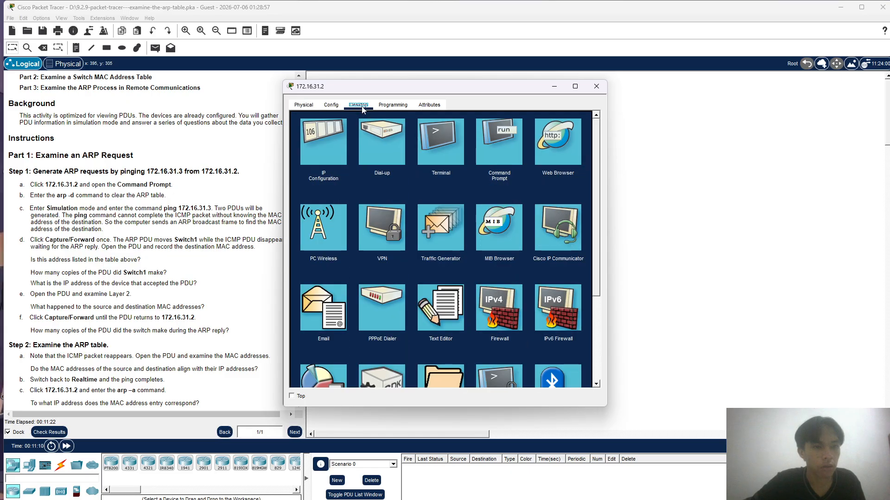
pyautogui.click(509, 146)
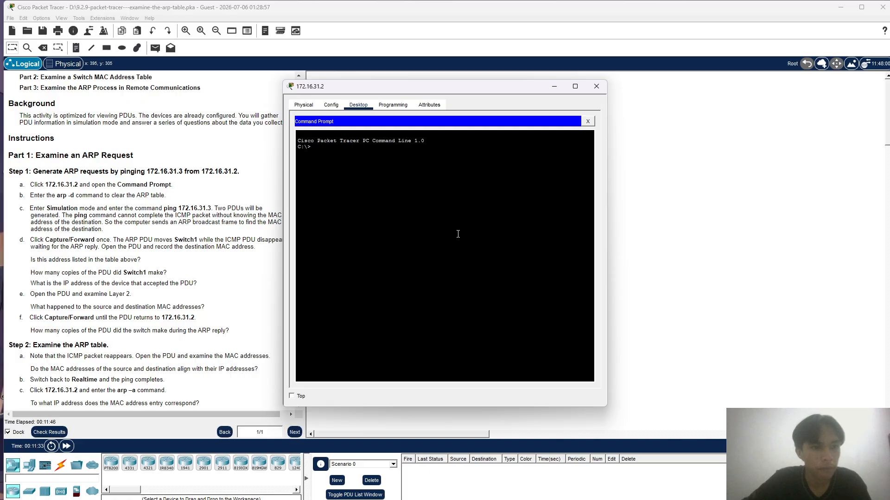
pyautogui.write('p')
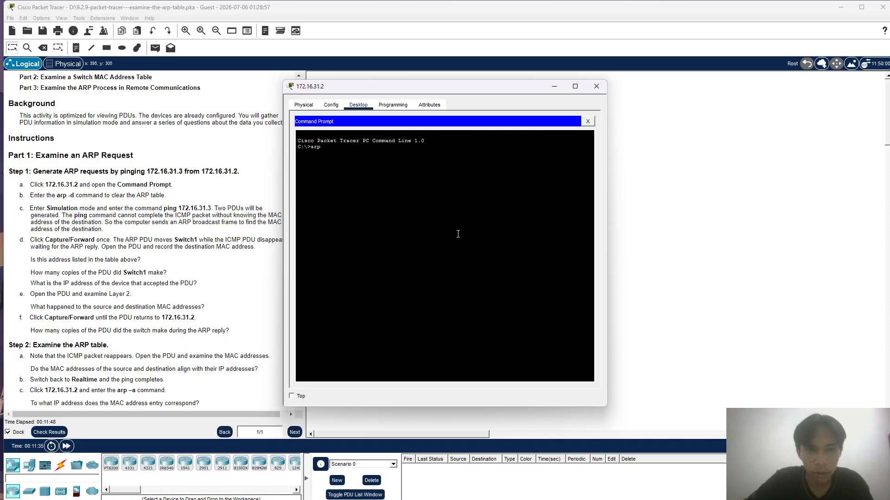
pyautogui.write(' -d')
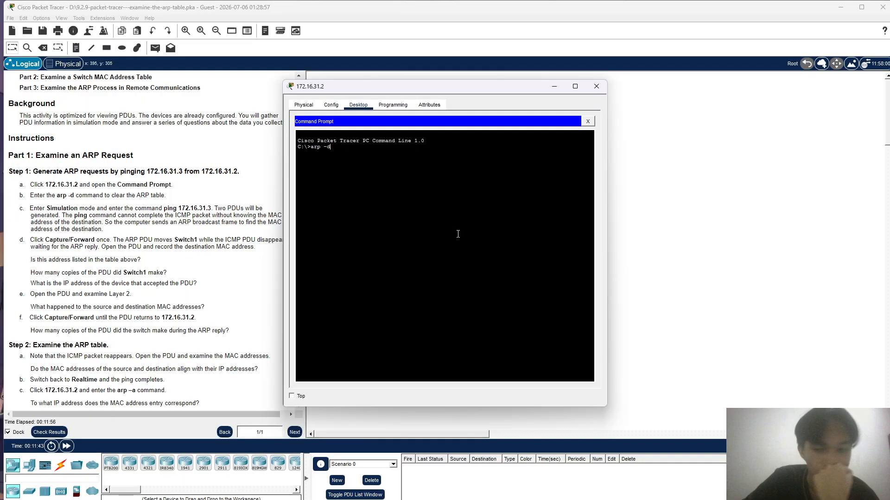
pyautogui.press('Return')
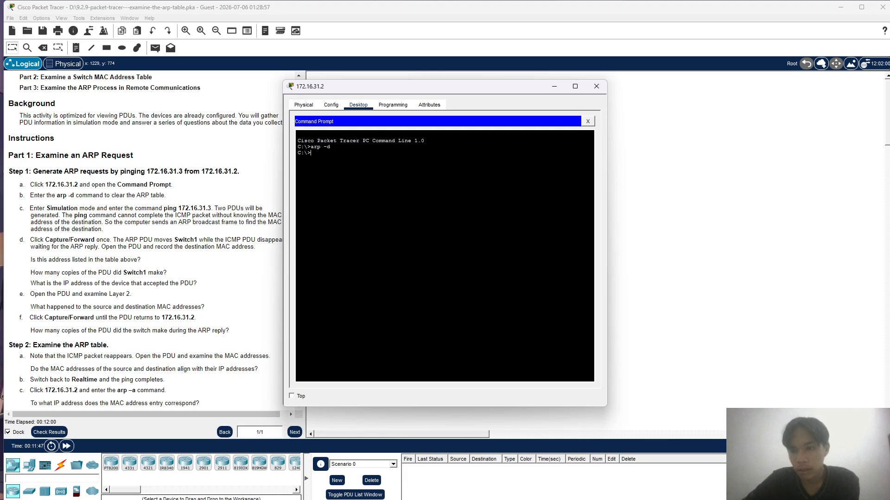
# - Enter Simulation mode, run ping 172.16.31.3 from PC 172.16.31.2's Command Prompt, and close the PC's window
pyautogui.click(867, 446)
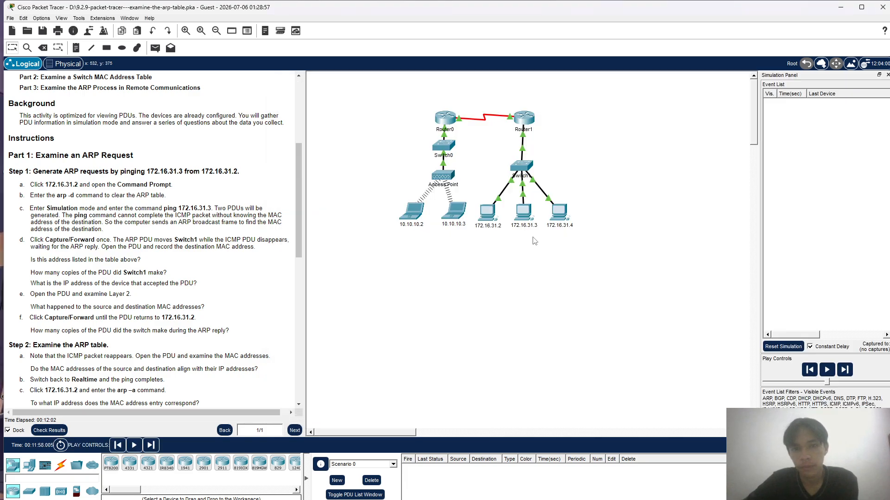
pyautogui.moveTo(490, 218)
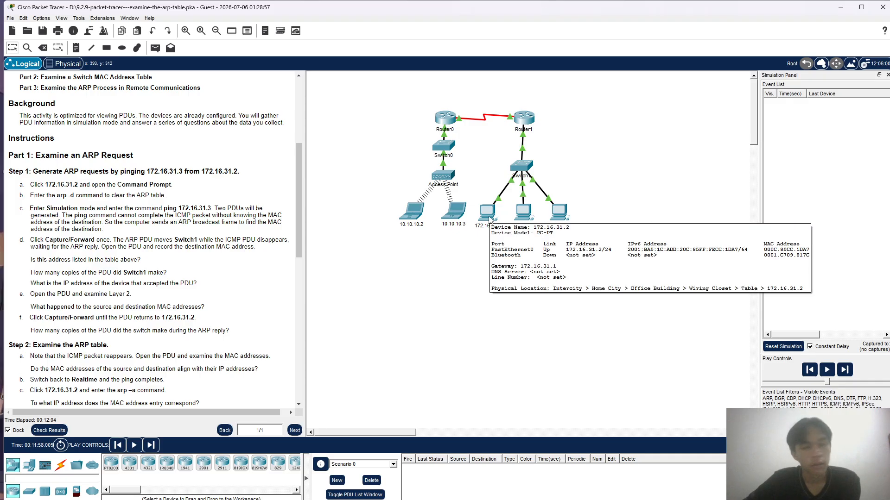
pyautogui.click(490, 219)
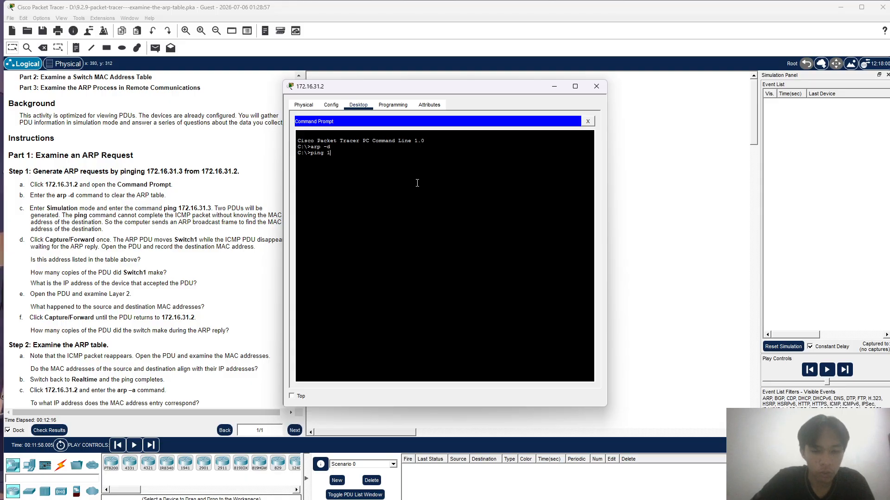
pyautogui.write('72.16.31.3')
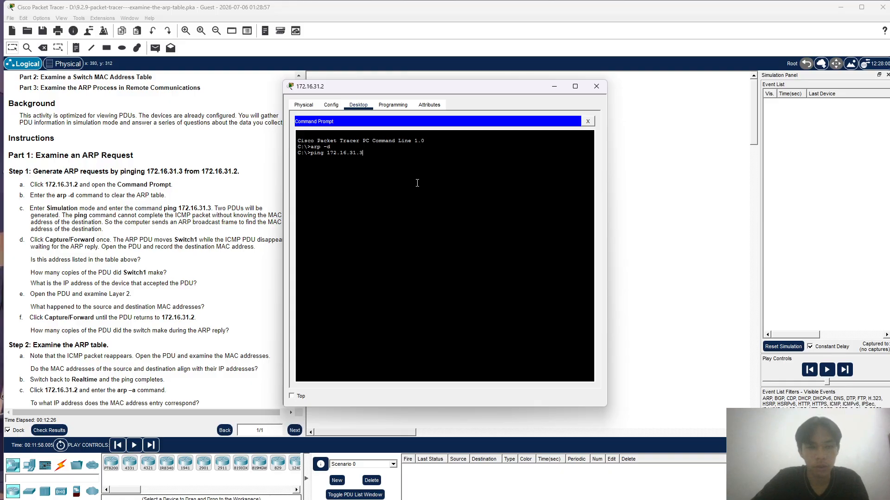
pyautogui.press('Return')
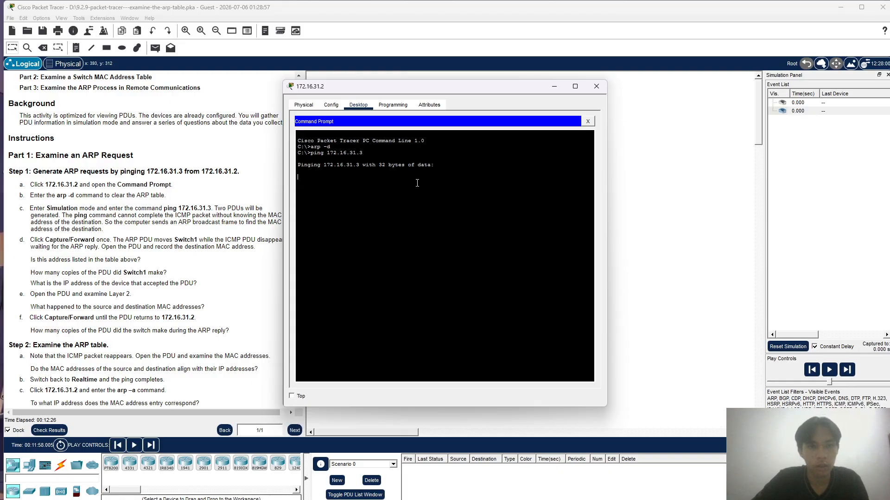
pyautogui.click(596, 86)
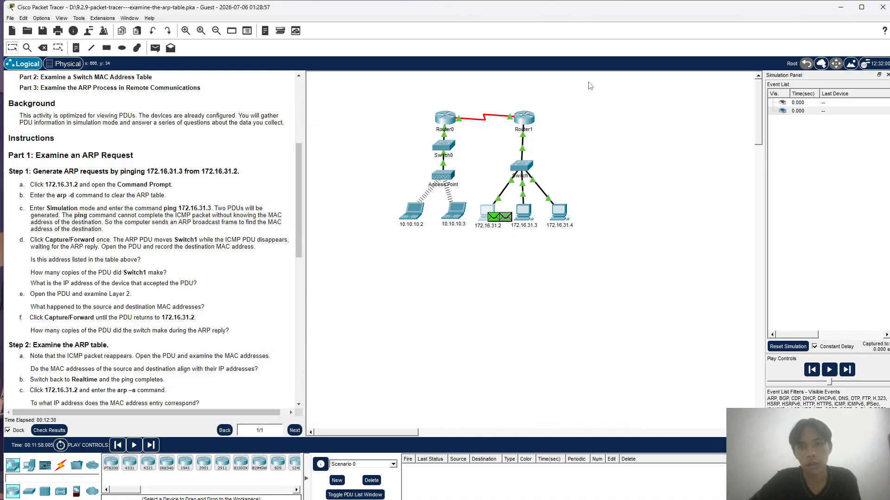
# - Capture the simulation forward by one event and open the PDU information for the ARP request at Switch1
pyautogui.click(846, 370)
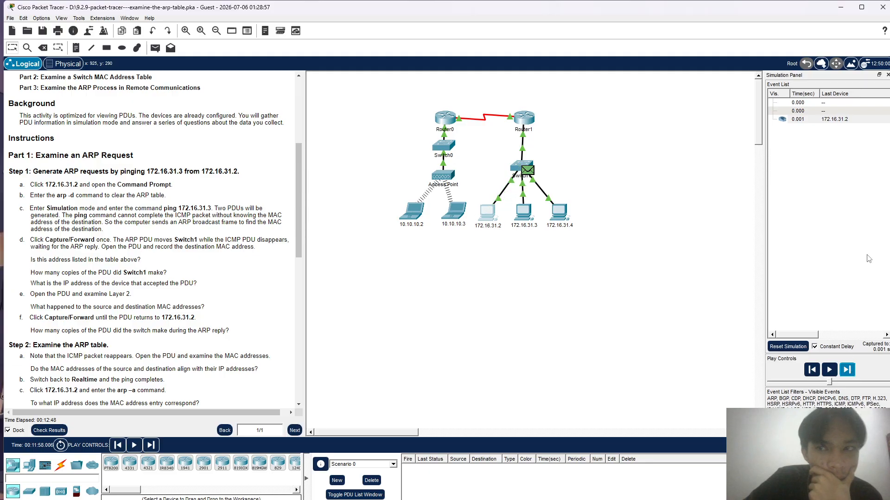
pyautogui.hscroll(5, 887, 204)
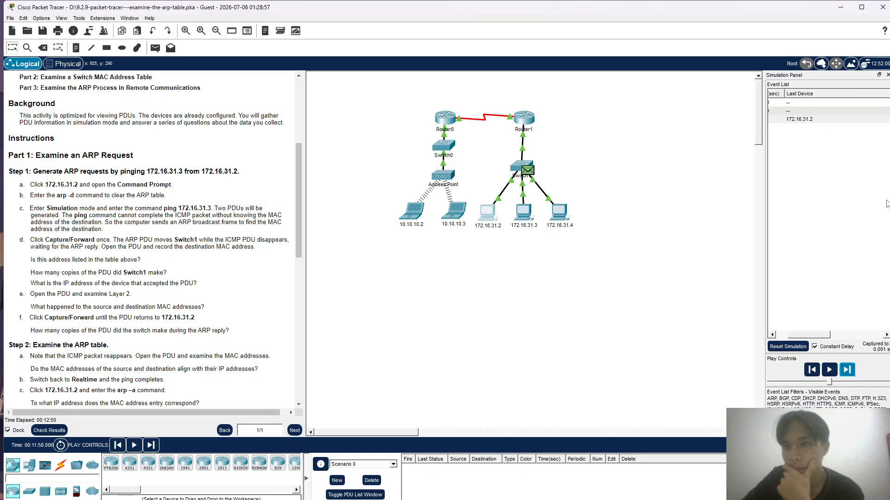
pyautogui.hscroll(5, 886, 204)
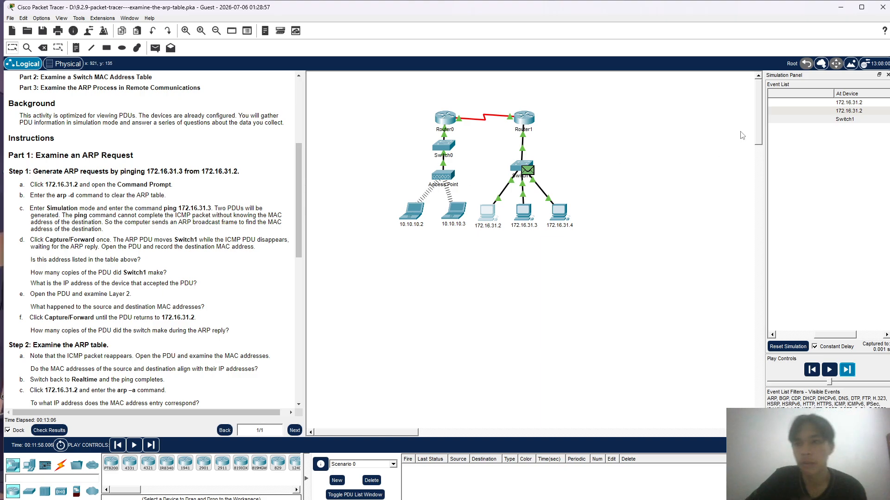
pyautogui.click(848, 120)
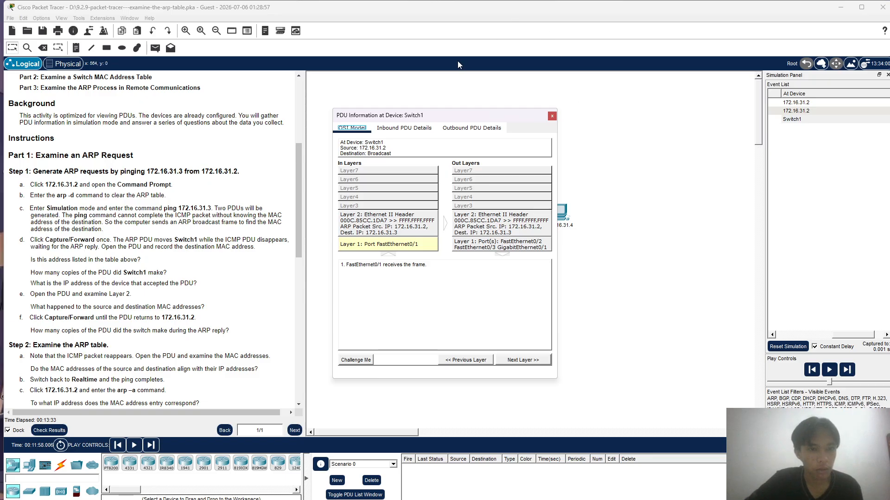
# - Examine the inbound details of the ARP request at Switch1 and the outgoing Layer 2 explanation in its OSI model
pyautogui.click(415, 128)
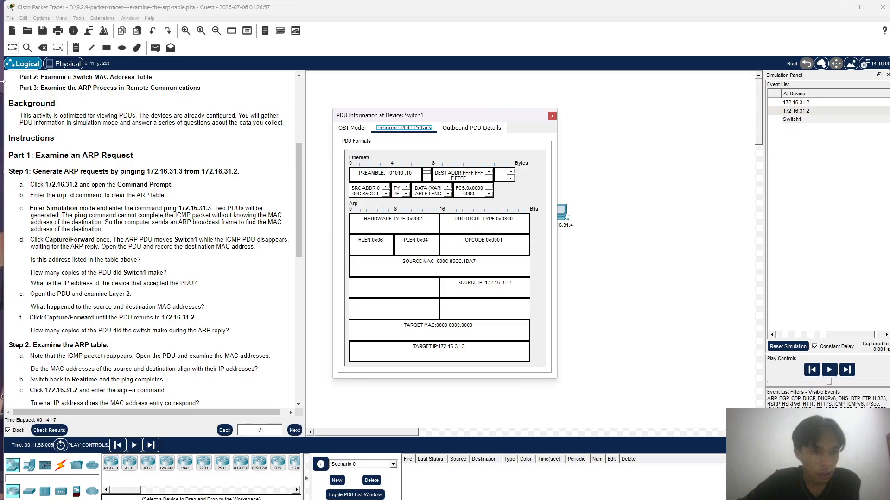
pyautogui.scroll(-2, 117, 274)
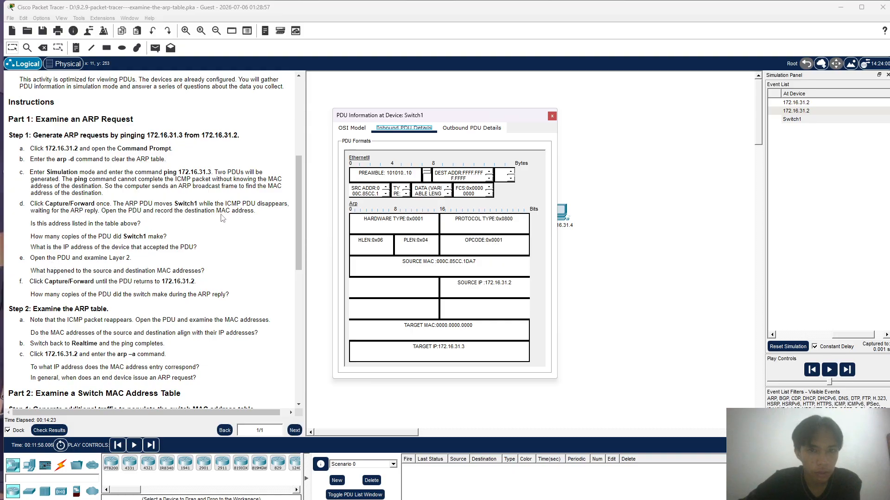
pyautogui.click(349, 130)
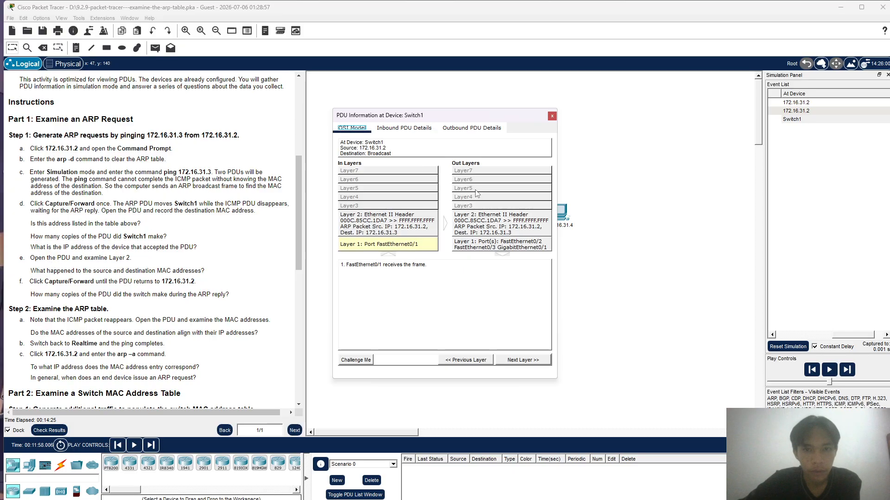
pyautogui.click(483, 216)
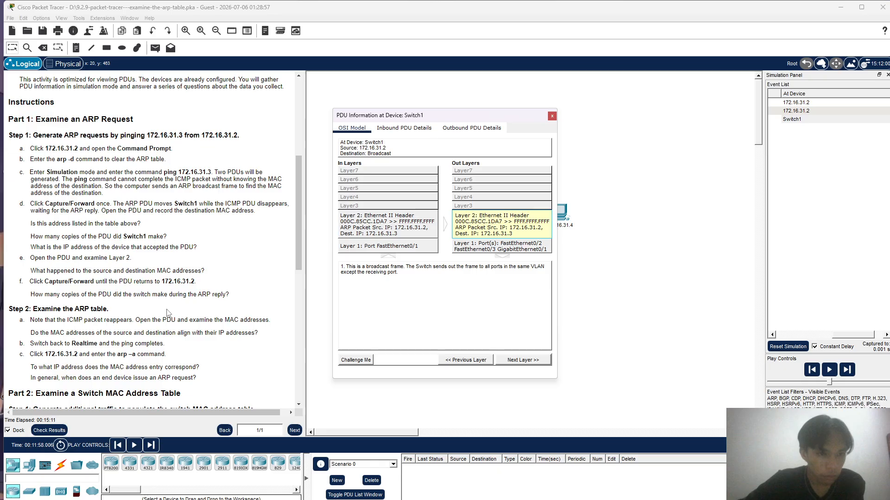
# - Compare the inbound and outbound PDU details at Switch1 with the instruction questions, and close the PDU information
pyautogui.scroll(-2, 168, 313)
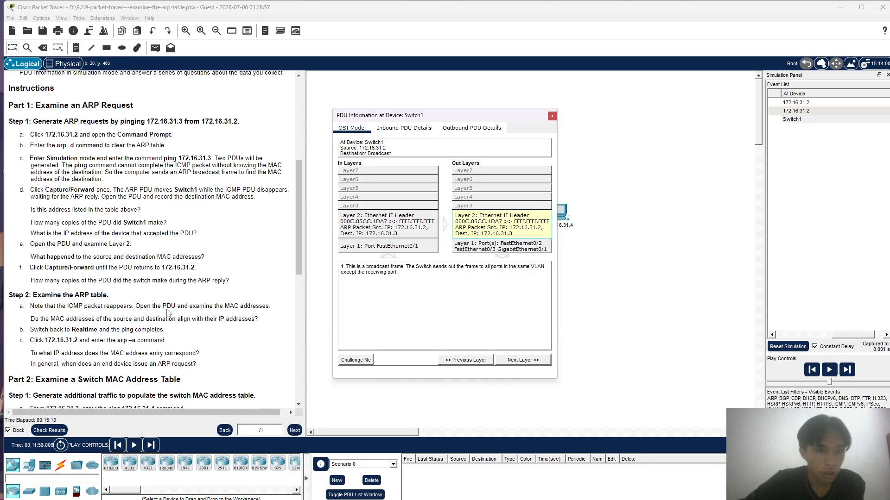
pyautogui.scroll(-1, 167, 313)
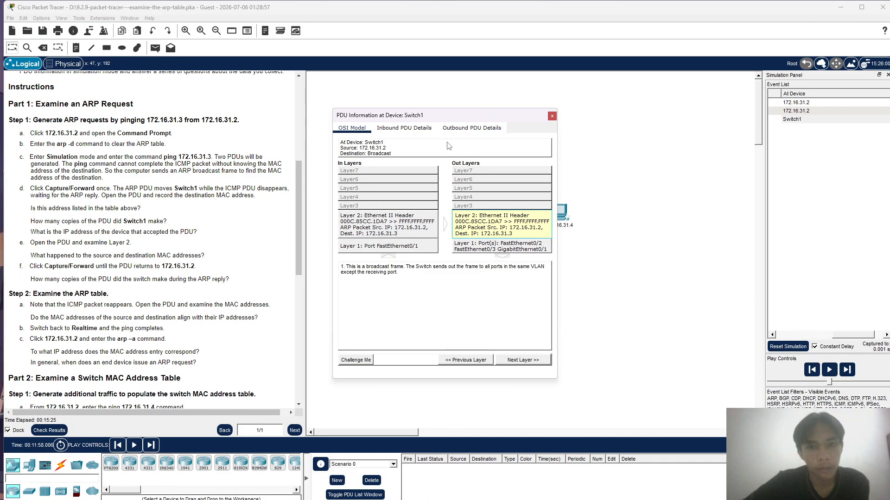
pyautogui.click(425, 133)
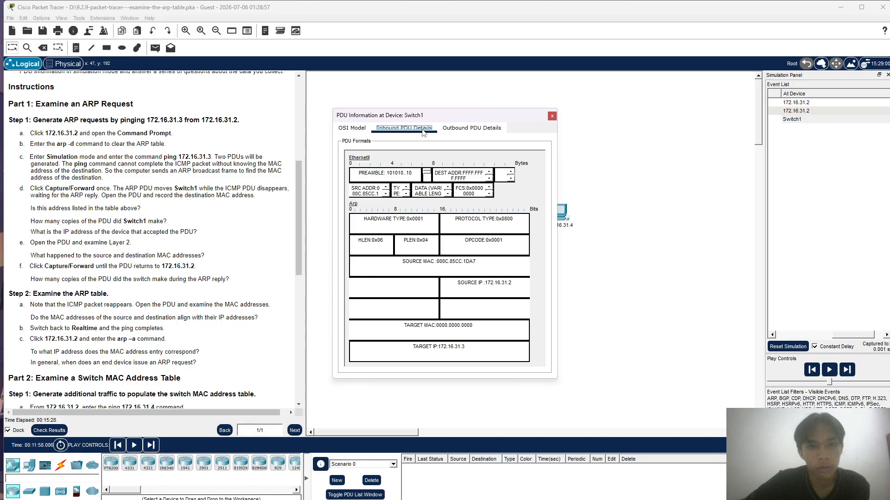
pyautogui.click(468, 129)
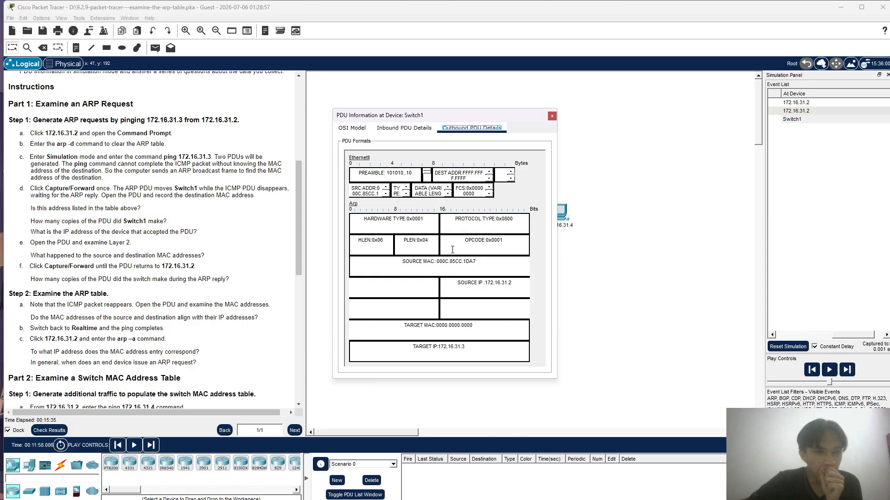
pyautogui.scroll(-1, 253, 268)
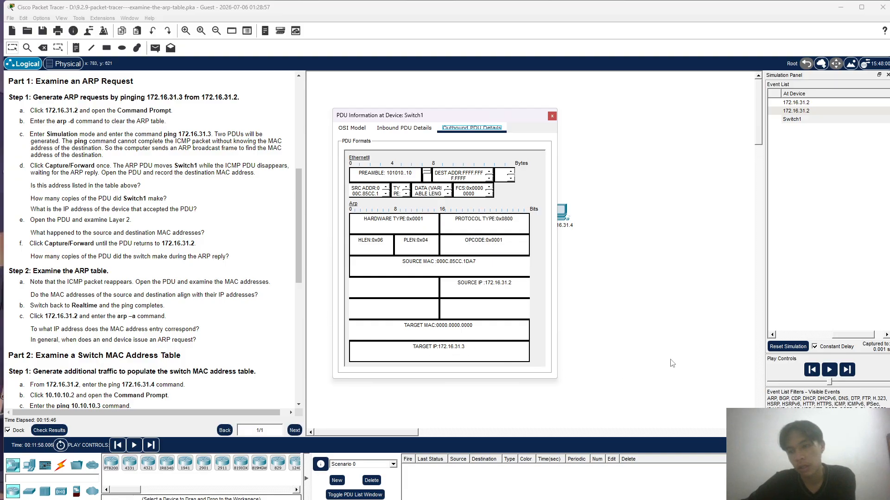
pyautogui.click(552, 116)
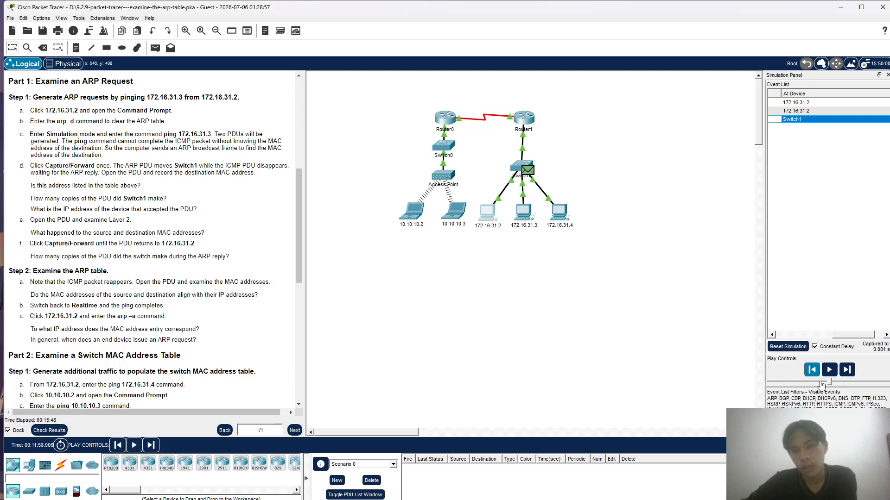
# - Return to Realtime mode and list PC 172.16.31.2's ARP table with arp -a in its Command Prompt
pyautogui.click(824, 445)
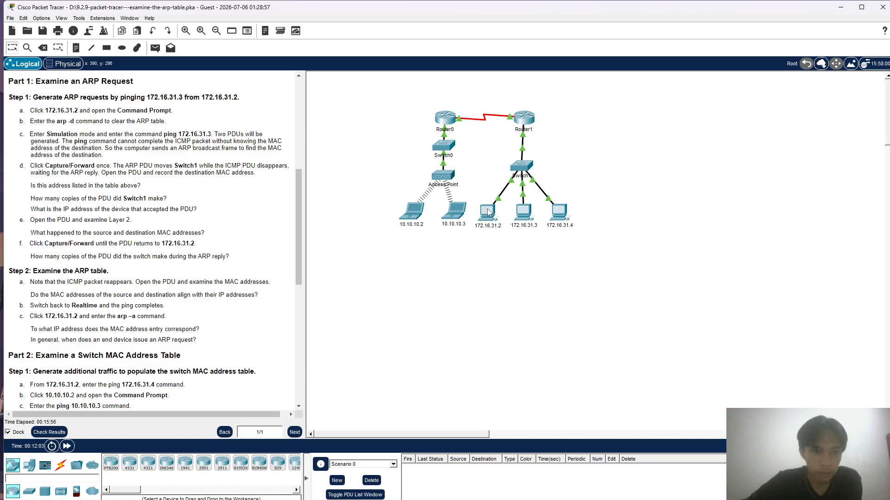
pyautogui.click(487, 209)
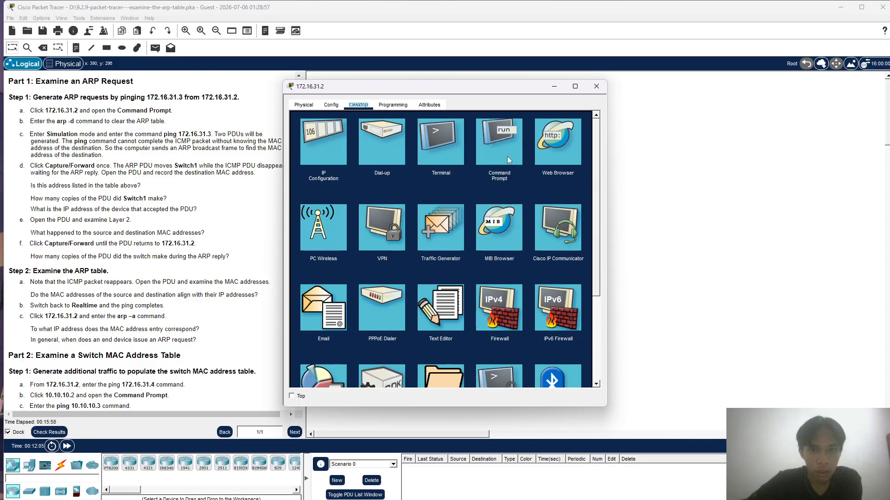
pyautogui.click(493, 152)
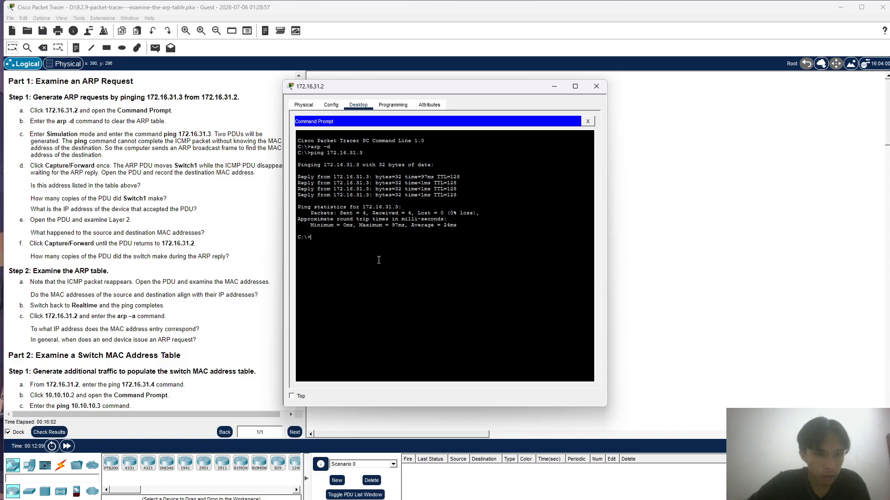
pyautogui.write('ar')
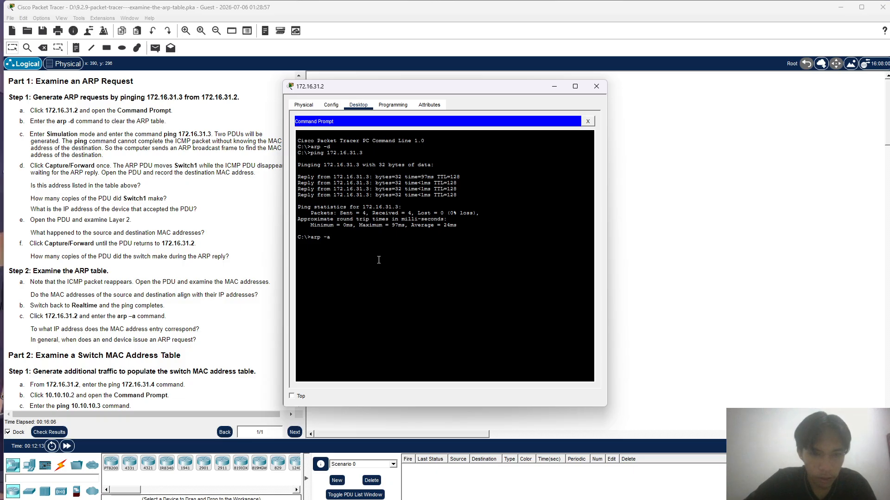
pyautogui.write('p -a')
pyautogui.press('Return')
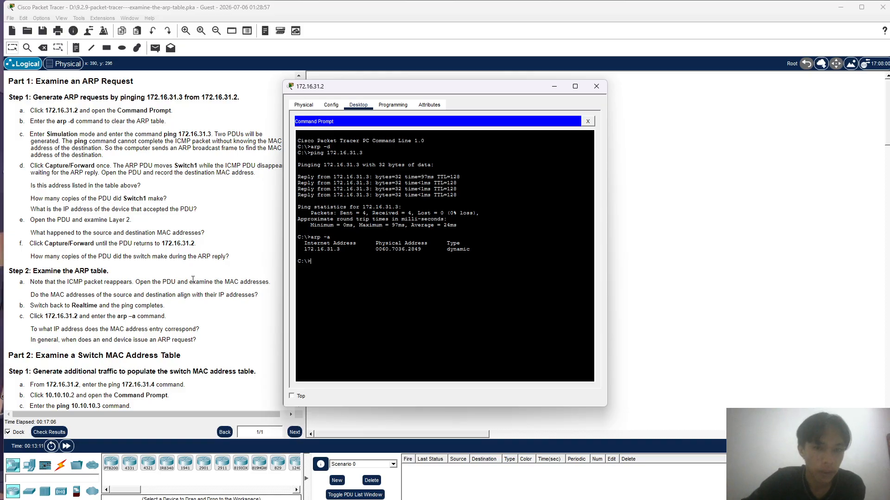
# - Ping 172.16.31.4 from the Command Prompt of PC 172.16.31.2 and close the PC's window
pyautogui.scroll(-3, 97, 341)
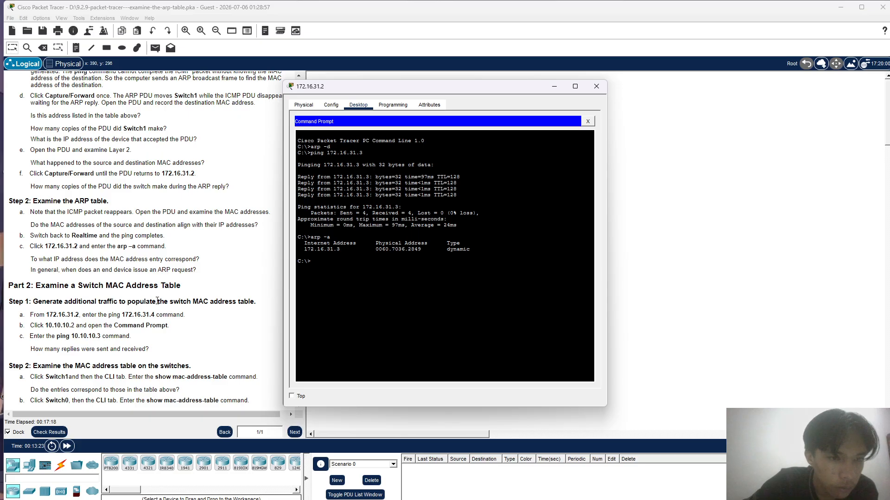
pyautogui.click(595, 84)
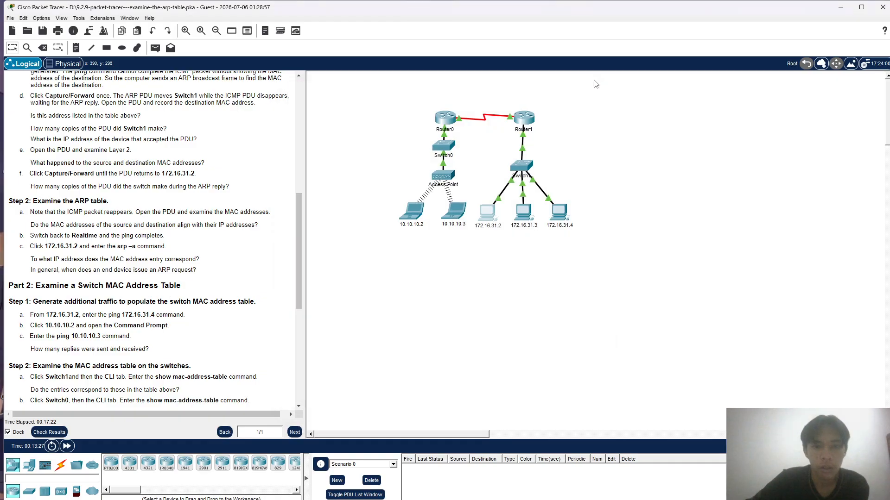
pyautogui.click(488, 213)
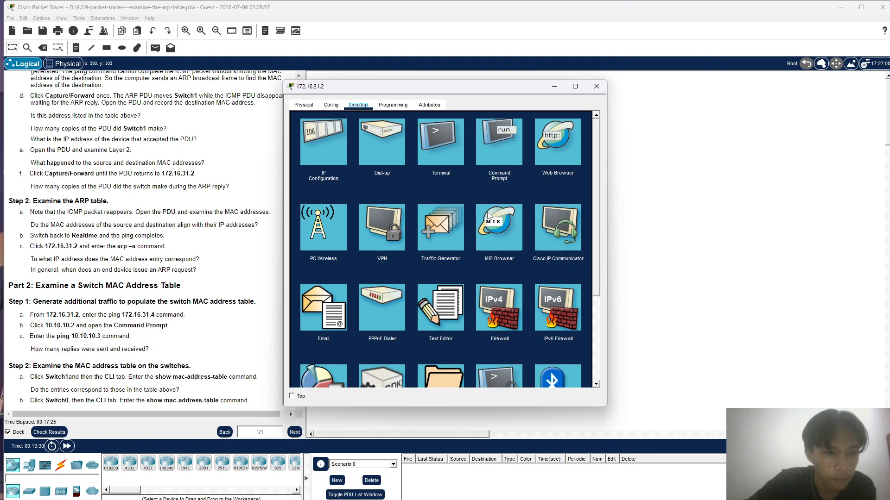
pyautogui.click(494, 165)
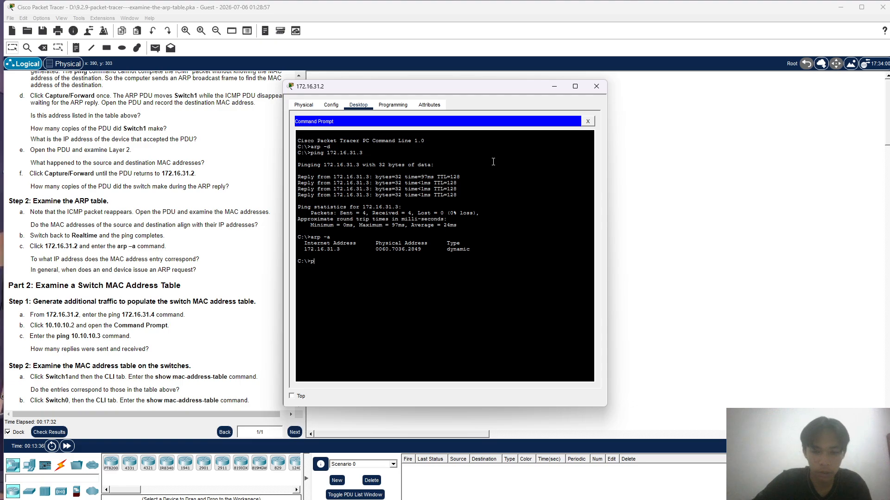
pyautogui.write('pinf ')
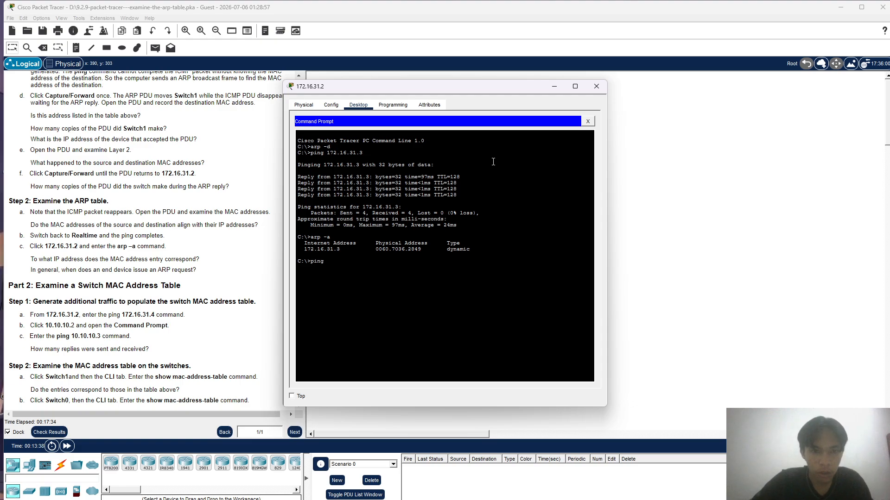
pyautogui.write('172')
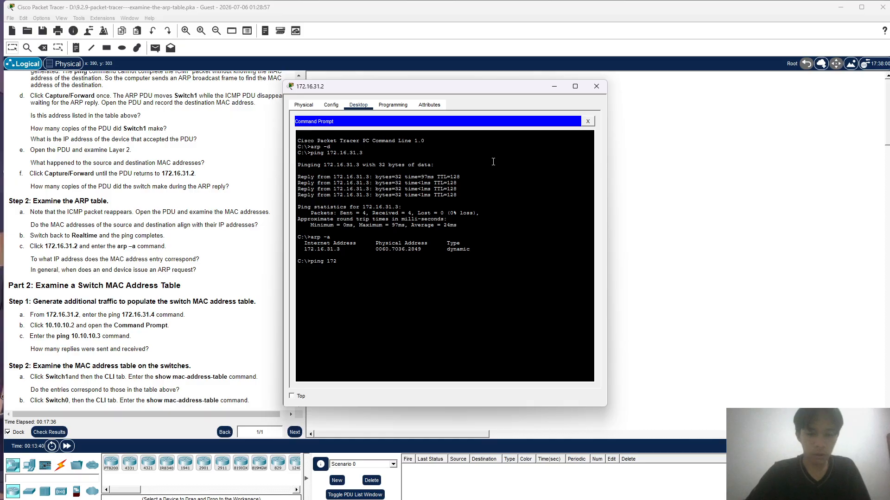
pyautogui.write('.16.31.4')
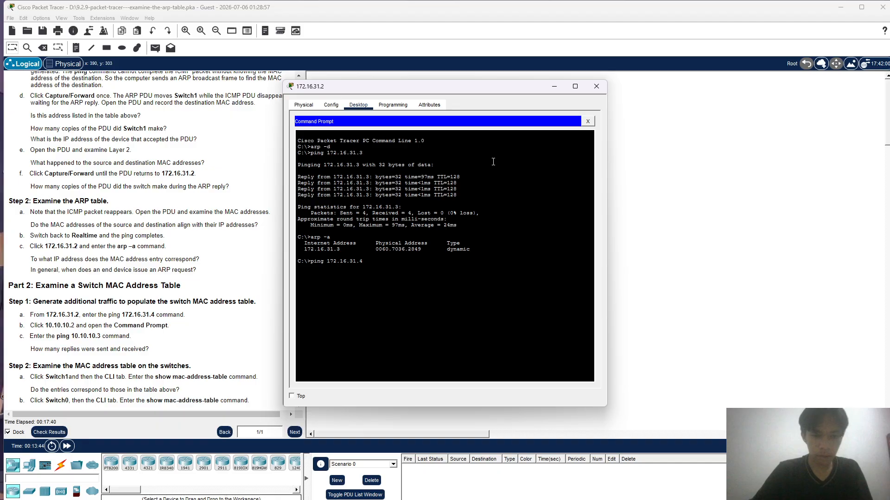
pyautogui.press('Return')
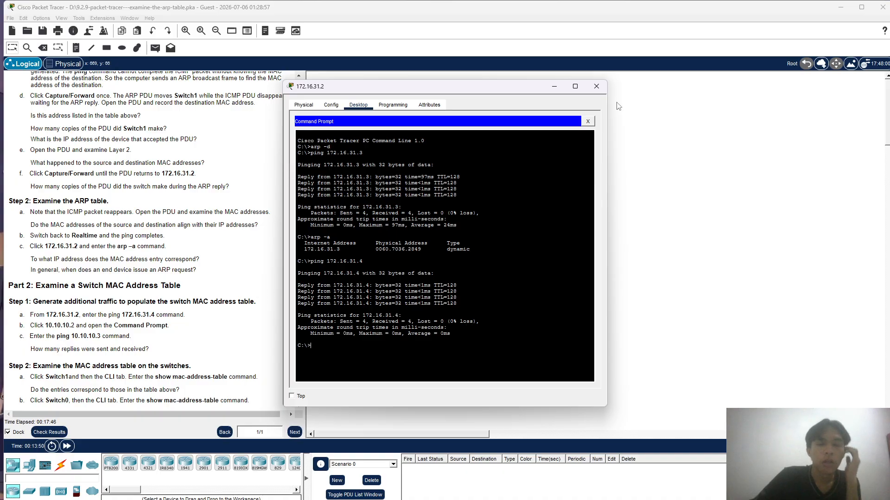
pyautogui.click(596, 87)
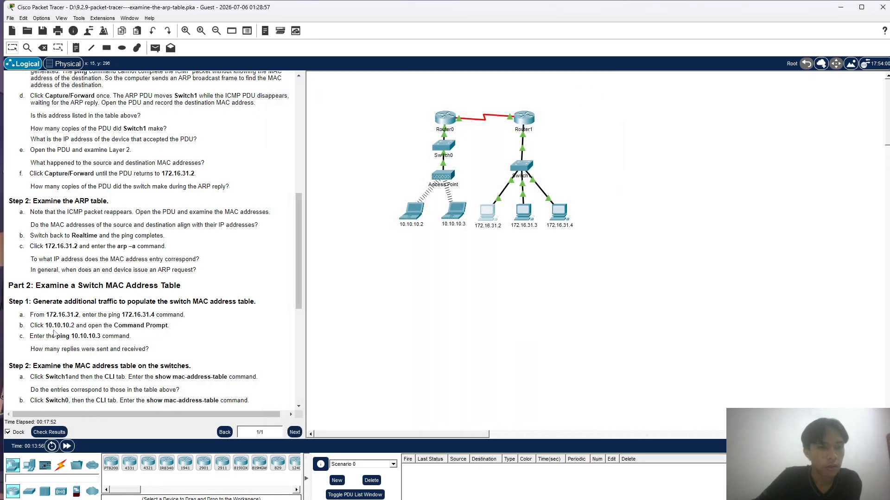
# - Ping 10.10.10.3 from the Command Prompt of laptop 10.10.10.2 and close the laptop's window
pyautogui.click(414, 218)
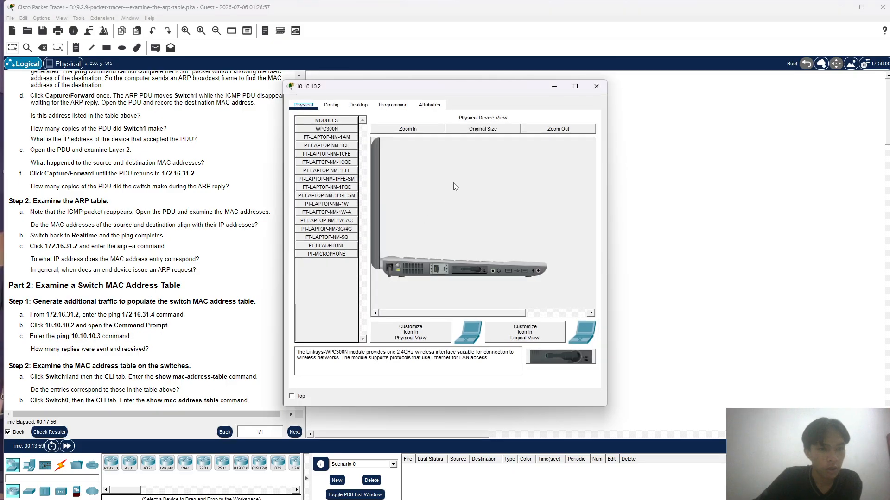
pyautogui.click(370, 106)
pyautogui.click(502, 135)
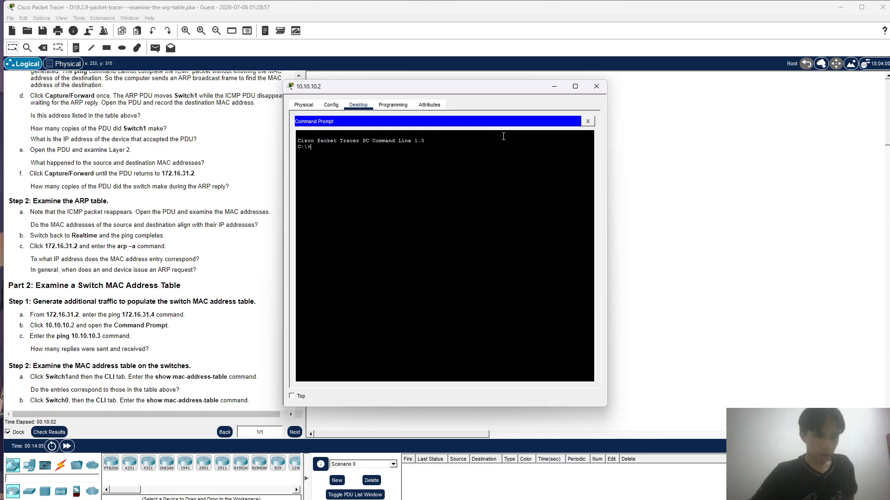
pyautogui.write('pi')
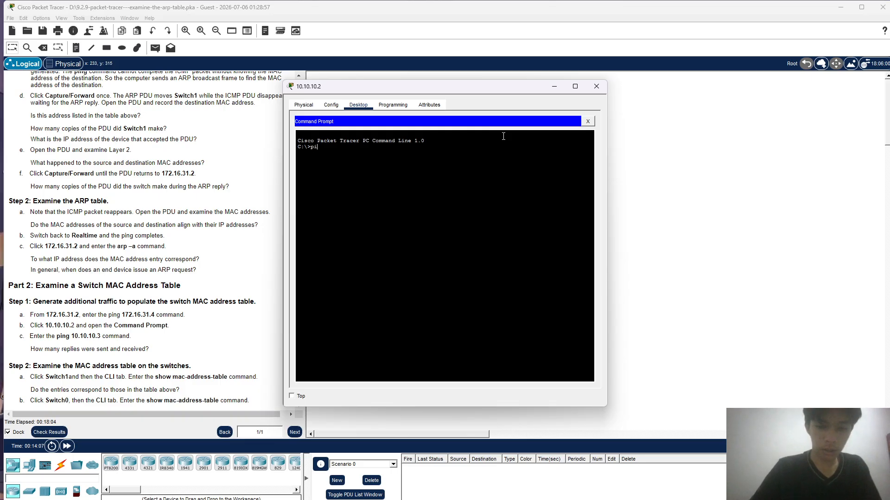
pyautogui.write('ng ')
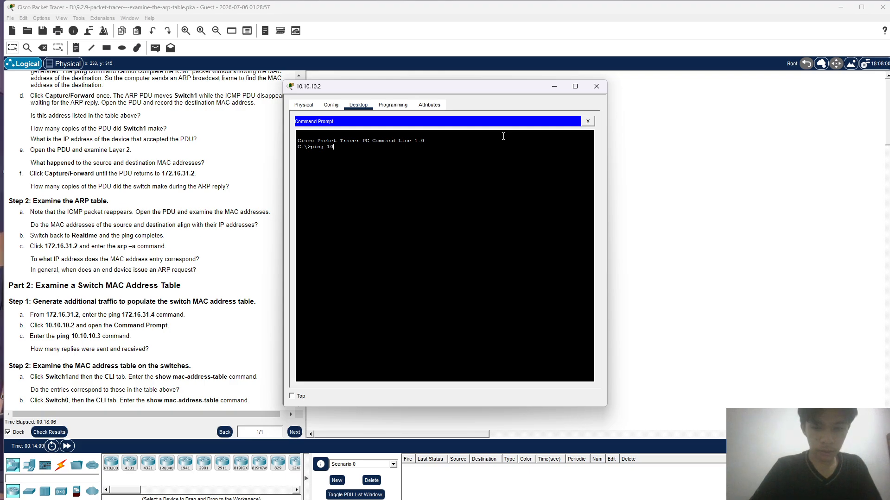
pyautogui.write('10.10.10')
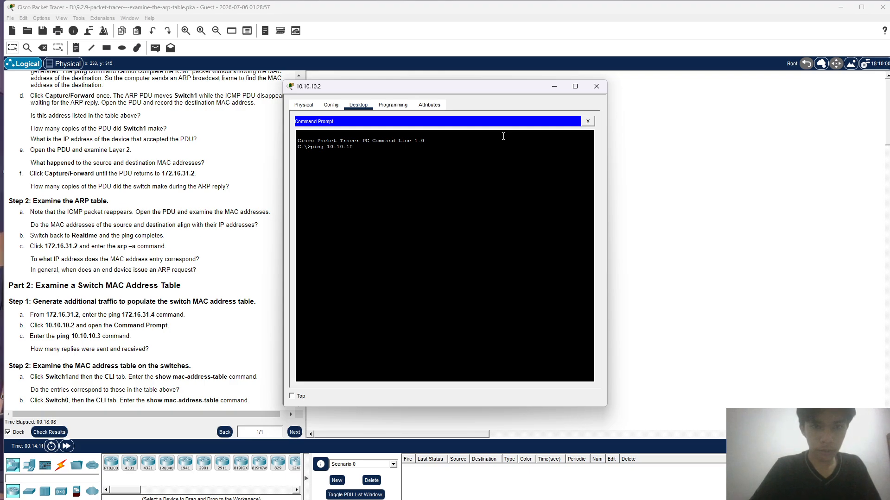
pyautogui.write('.3')
pyautogui.press('Return')
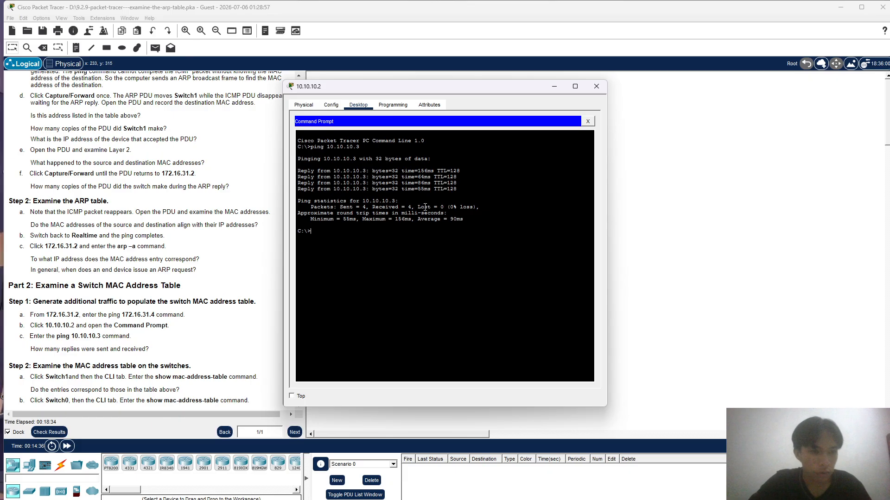
pyautogui.scroll(-3, 136, 302)
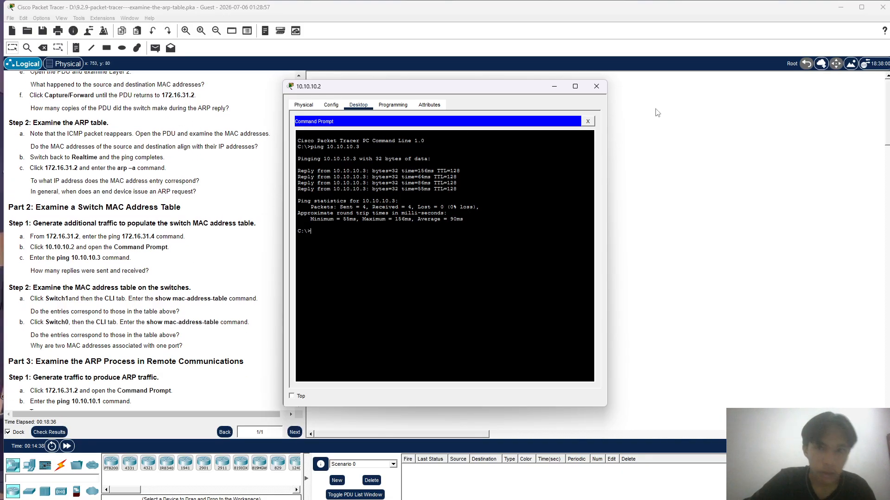
pyautogui.click(596, 86)
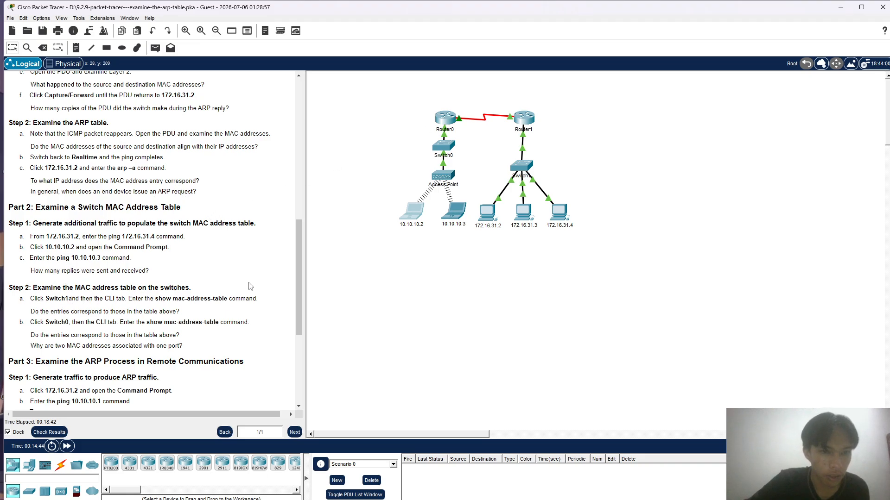
# - Open Switch1's command line interface and enter privileged EXEC mode with en
pyautogui.click(527, 165)
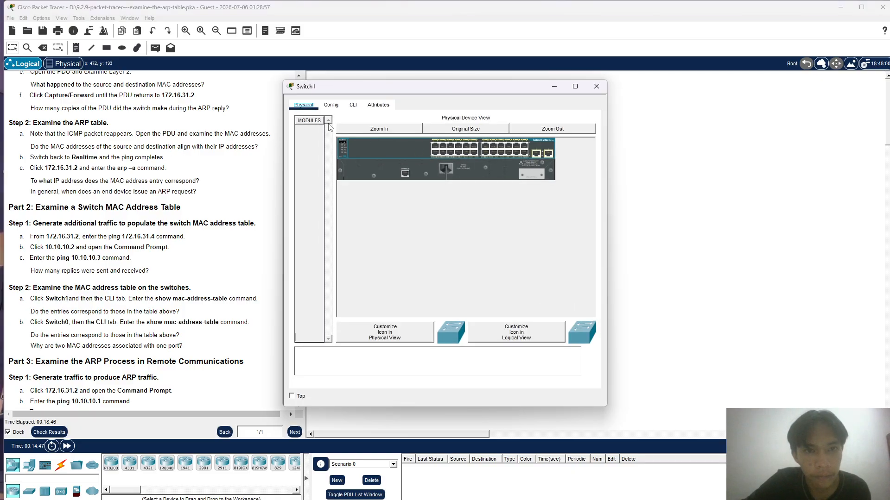
pyautogui.click(352, 104)
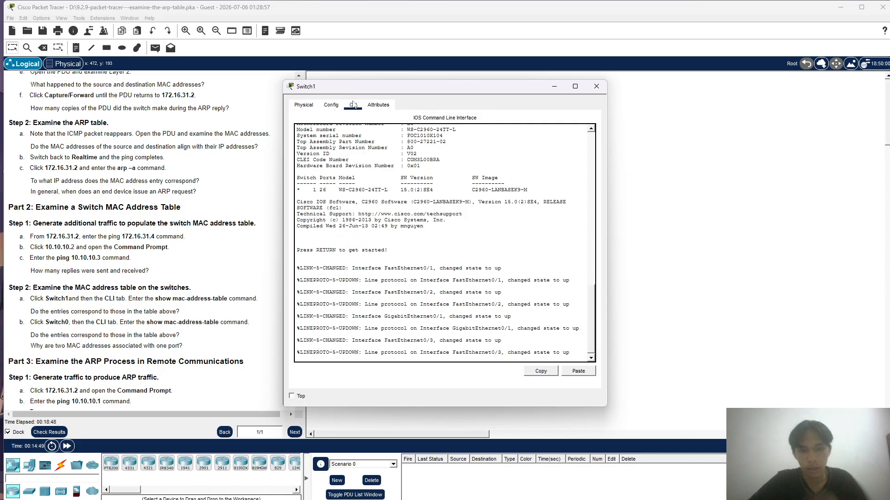
pyautogui.press('Return')
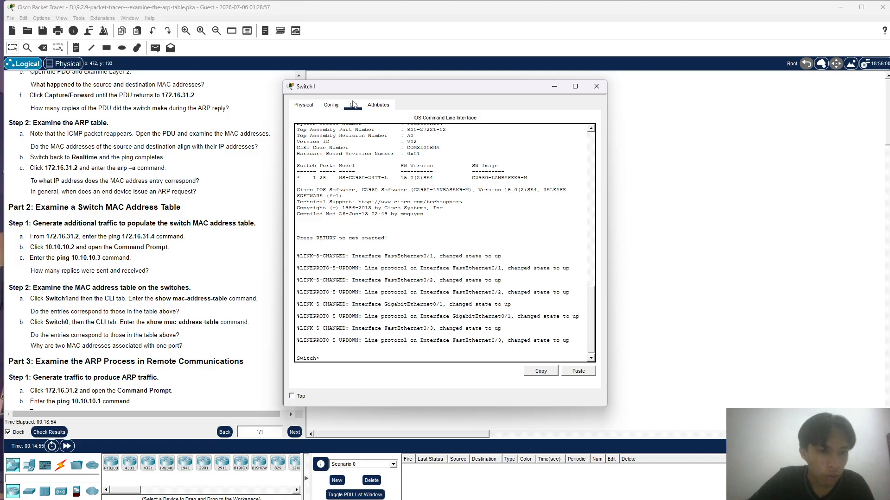
pyautogui.write('en')
pyautogui.press('Return')
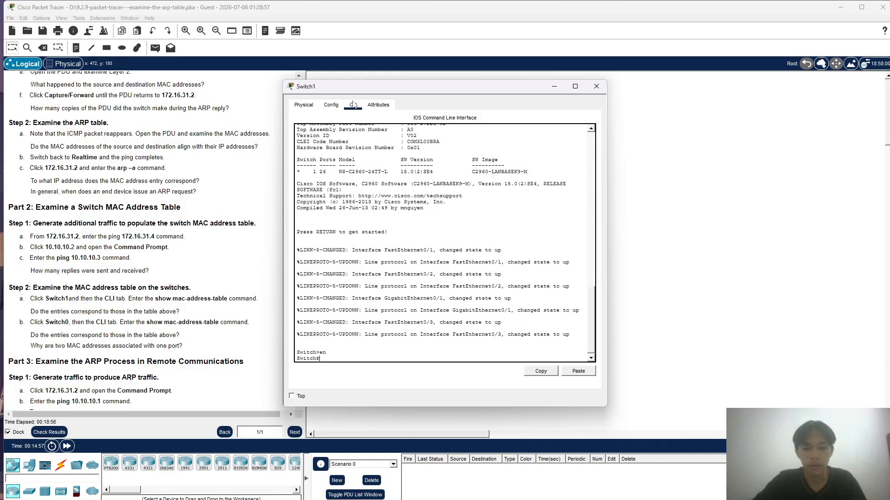
# - Examine Switch1's MAC address table with show mac-address-table and close the switch's window
pyautogui.write('show m')
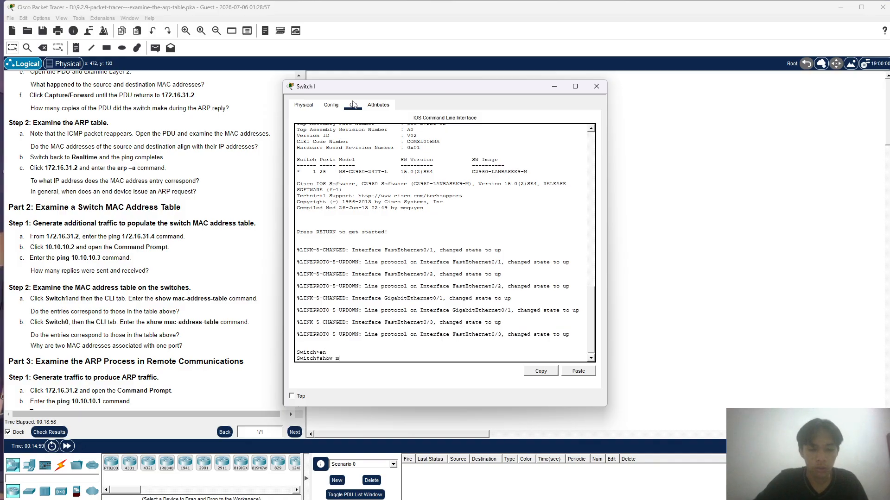
pyautogui.write('ac-address')
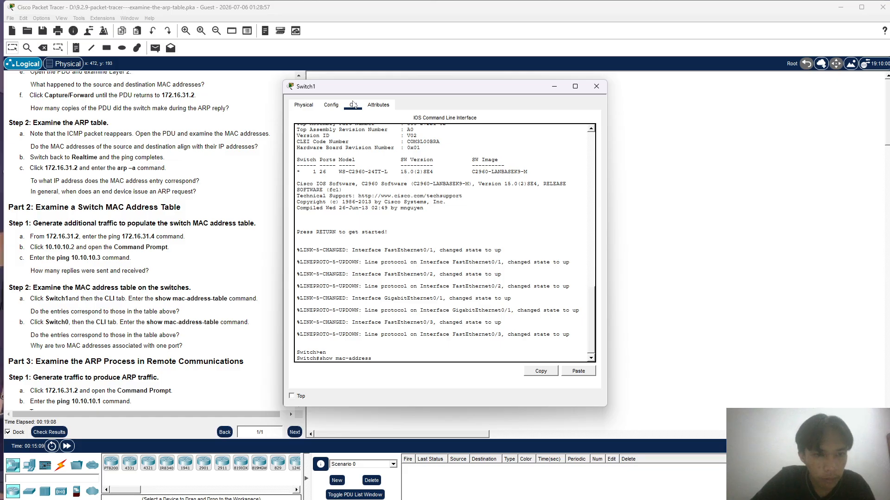
pyautogui.write('table')
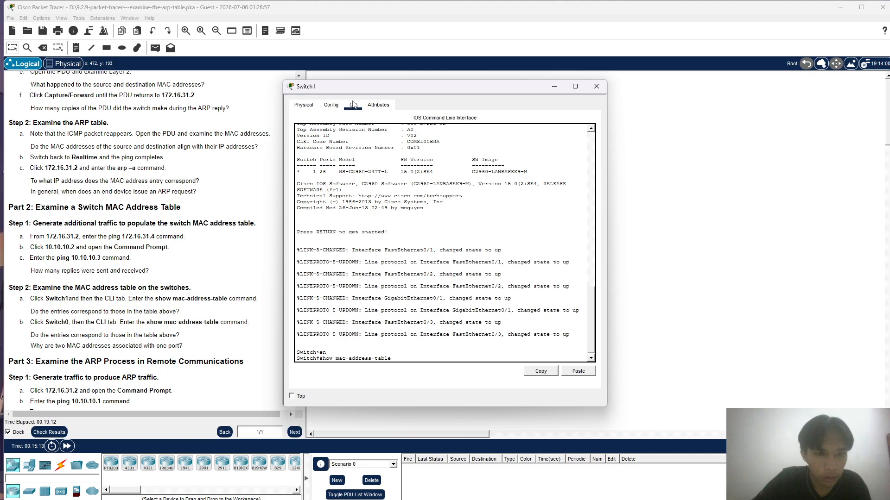
pyautogui.press('Return')
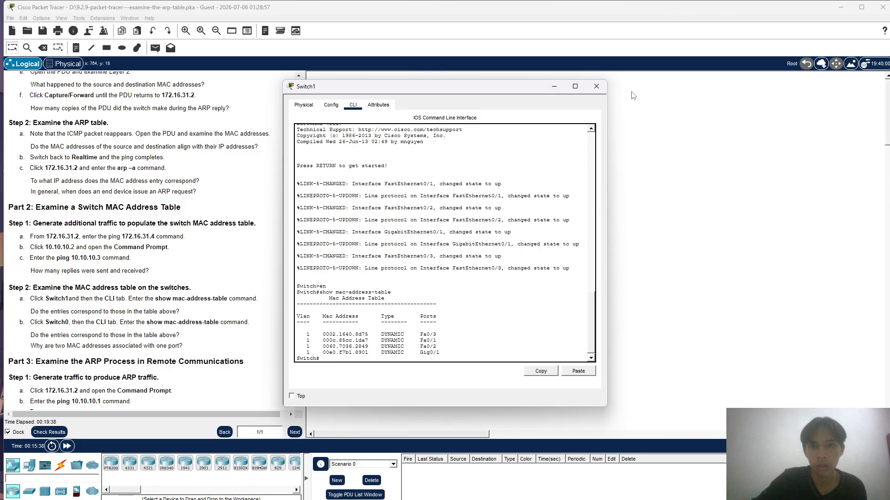
pyautogui.click(597, 86)
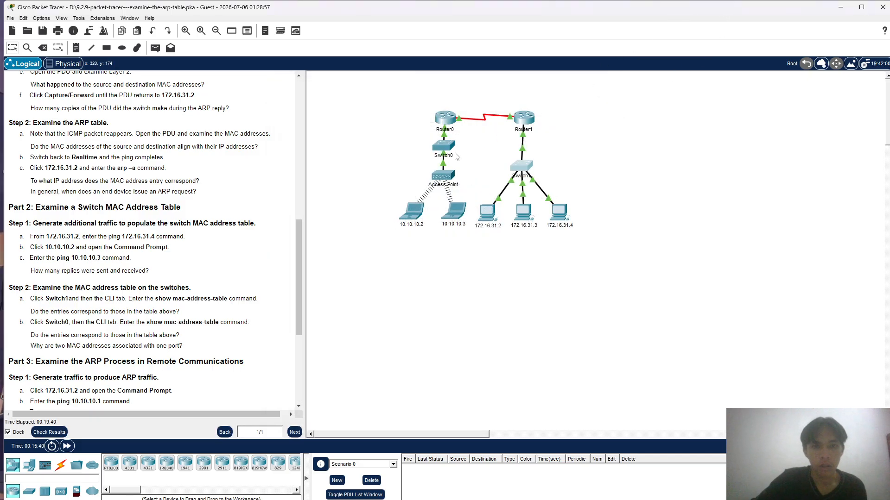
# - Open Switch0's command line interface and enter privileged EXEC mode with en
pyautogui.click(450, 154)
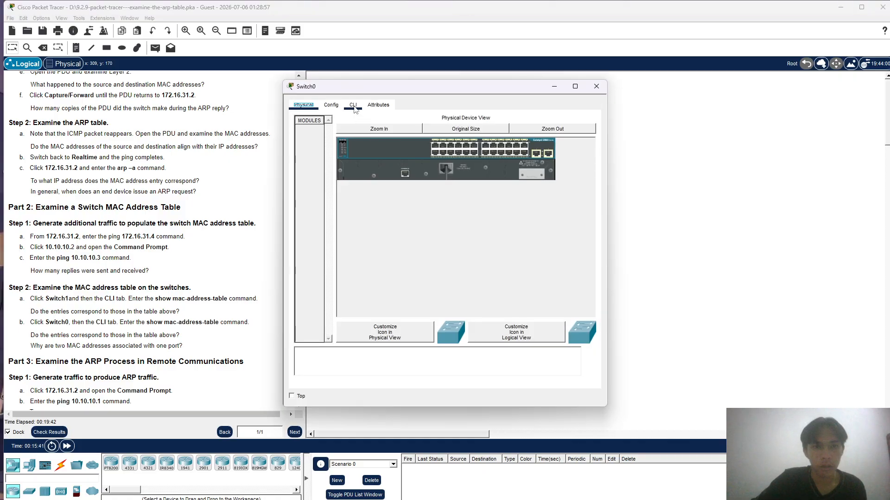
pyautogui.click(353, 105)
pyautogui.press('Return')
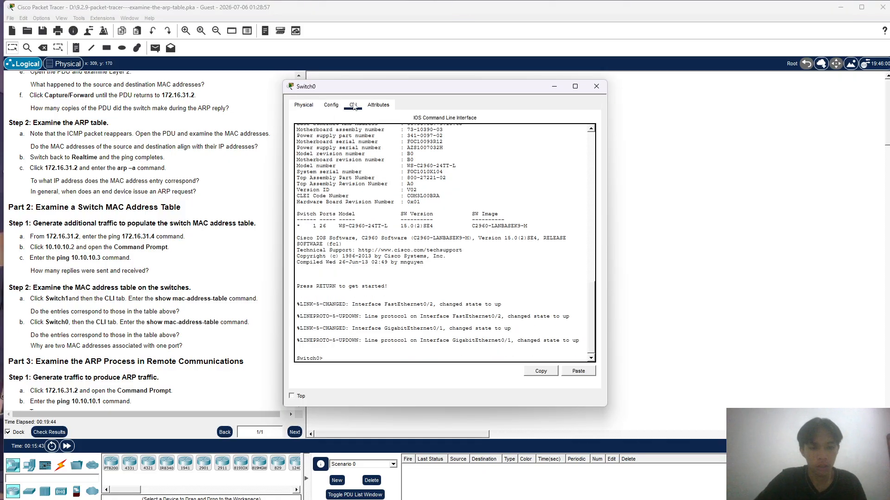
pyautogui.write('en')
pyautogui.press('Return')
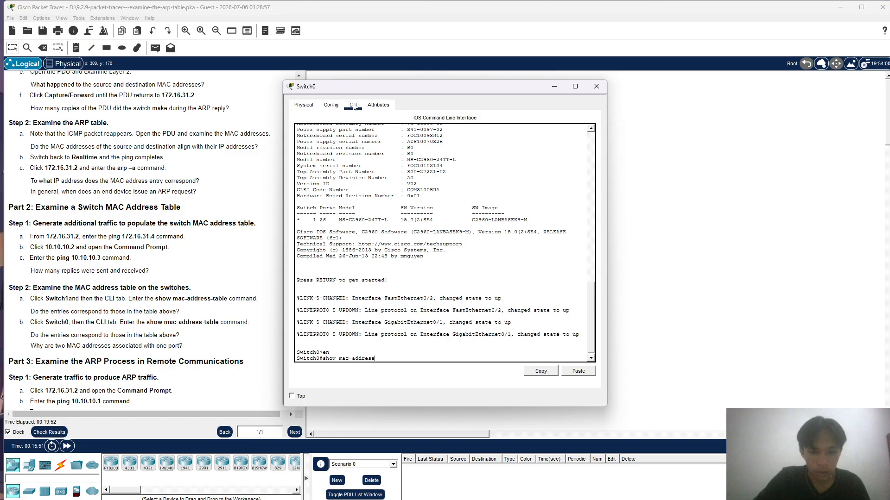
# - Examine Switch0's MAC address table with show mac-address-table and close the switch's window
pyautogui.write('show mac-address-tabl')
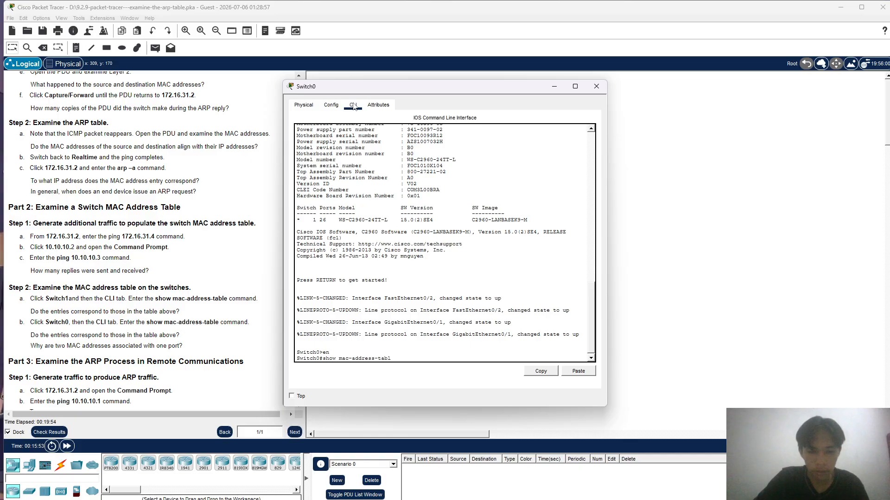
pyautogui.write('e')
pyautogui.press('Return')
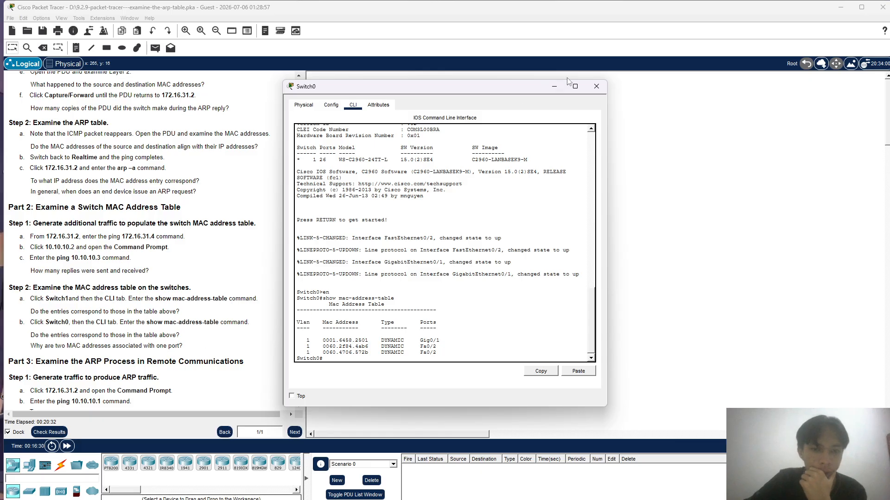
pyautogui.click(595, 86)
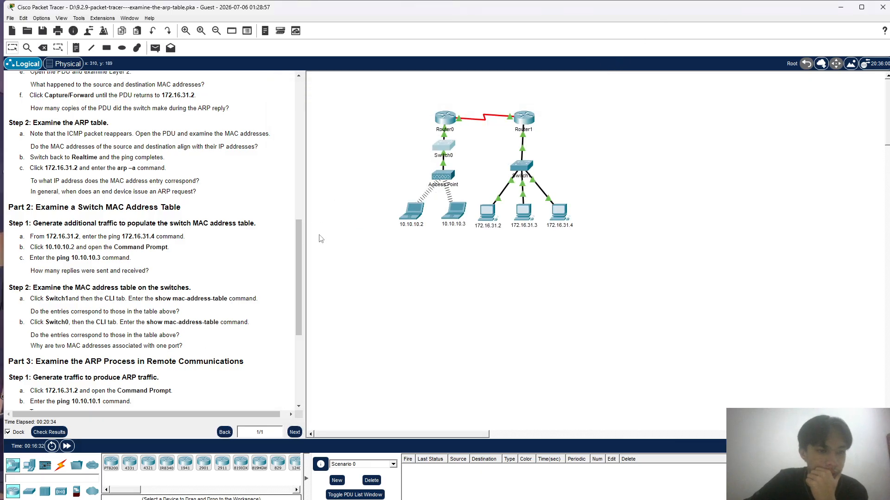
# - Open the Command Prompt on PC 172.16.31.2 and ping 10.10.10.1
pyautogui.scroll(-3, 79, 290)
pyautogui.scroll(-1, 78, 290)
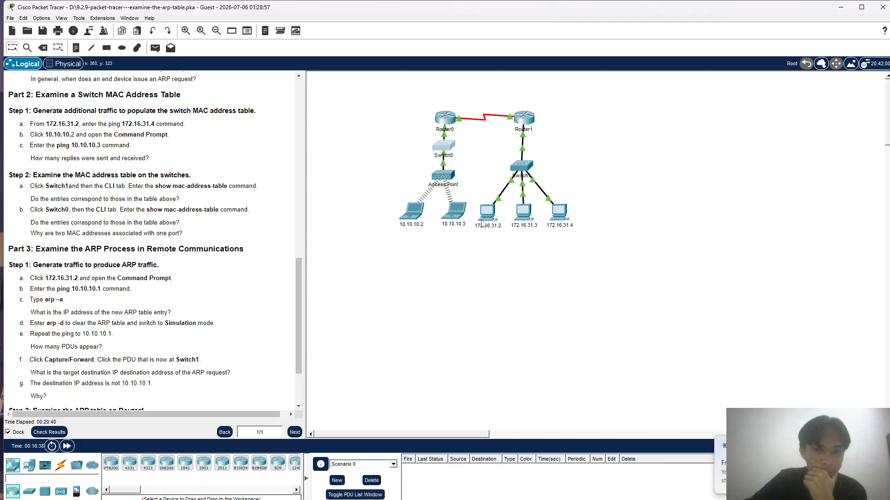
pyautogui.click(492, 212)
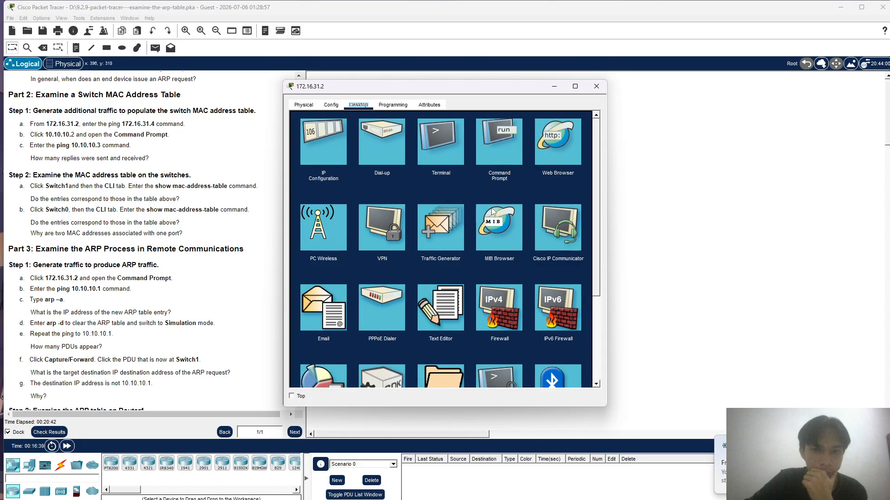
pyautogui.click(504, 149)
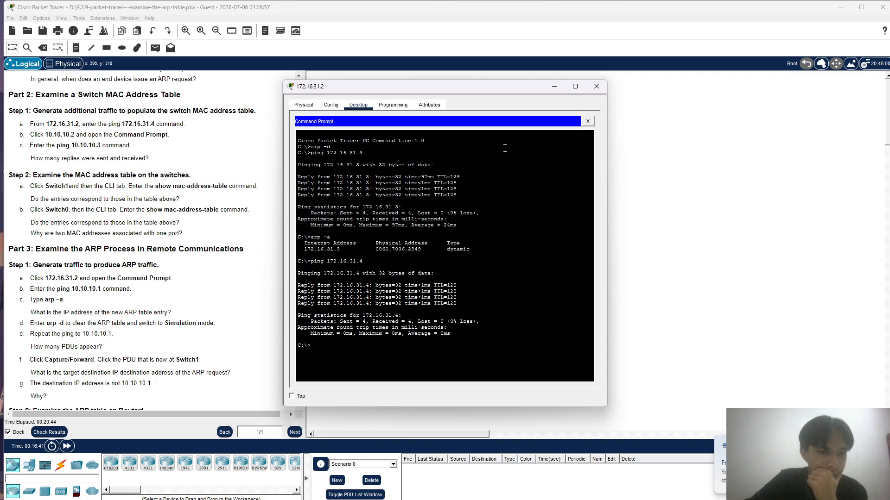
pyautogui.write('pin')
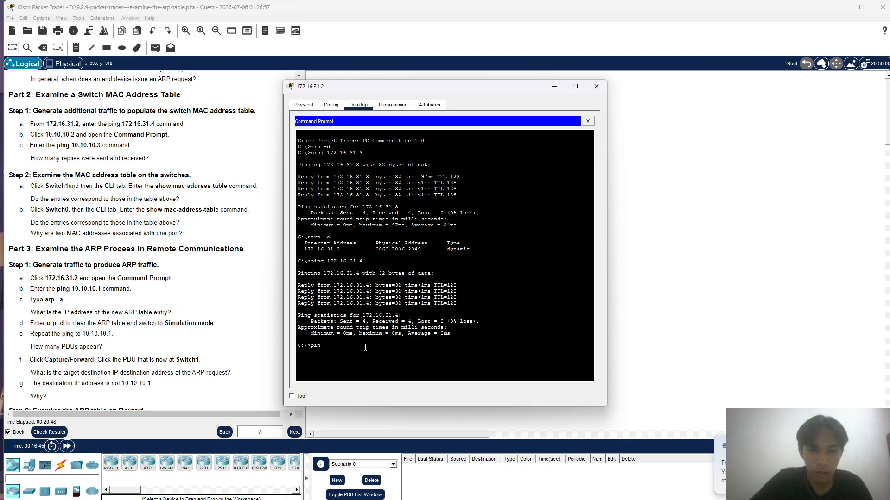
pyautogui.write('f10.10.10')
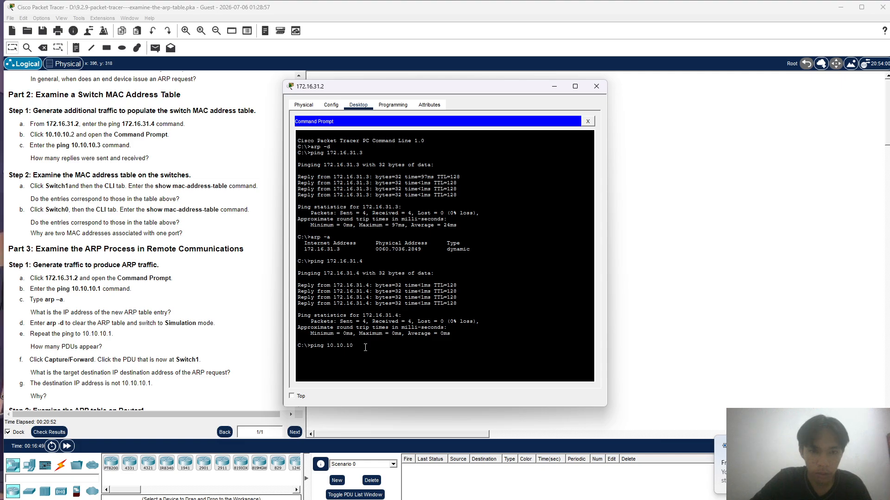
pyautogui.write('.1')
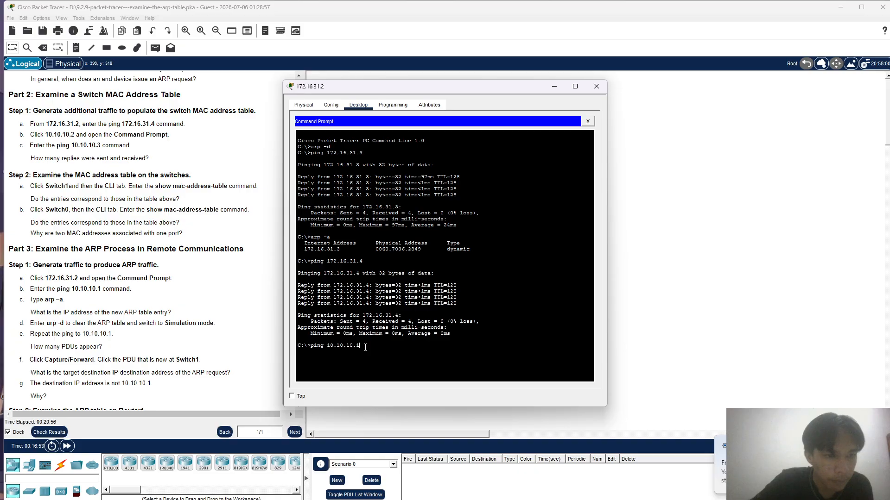
pyautogui.press('Return')
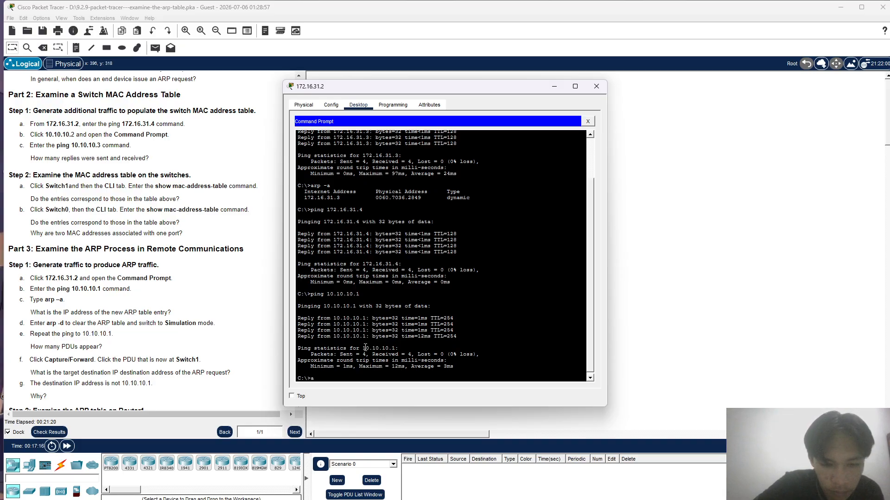
# - Clear the ARP table of PC 172.16.31.2 with arp -d and switch to Simulation mode
pyautogui.write('arp -d')
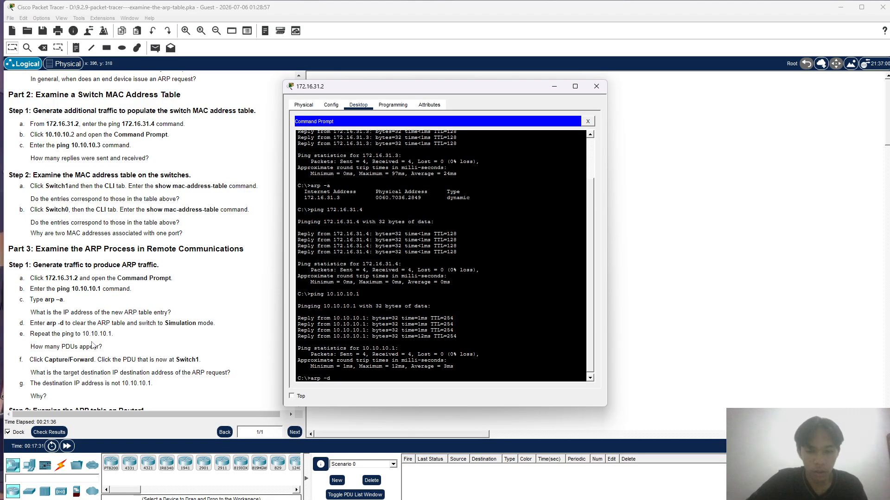
pyautogui.press('Return')
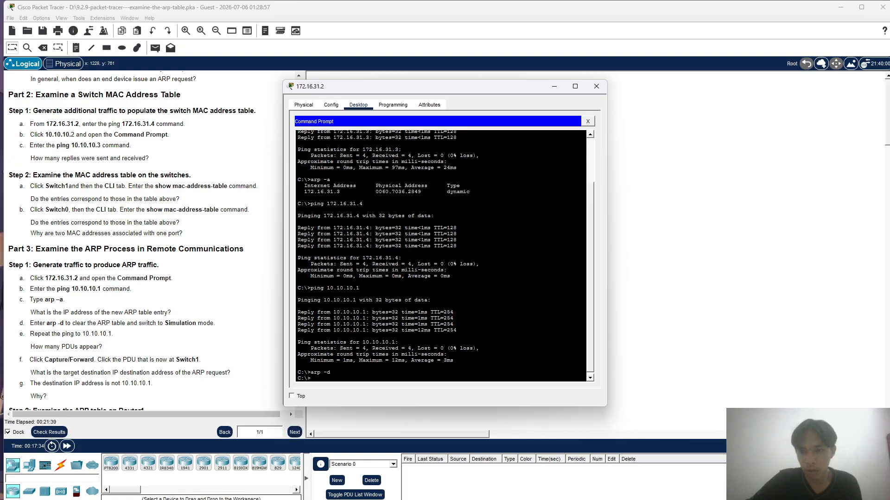
pyautogui.click(875, 446)
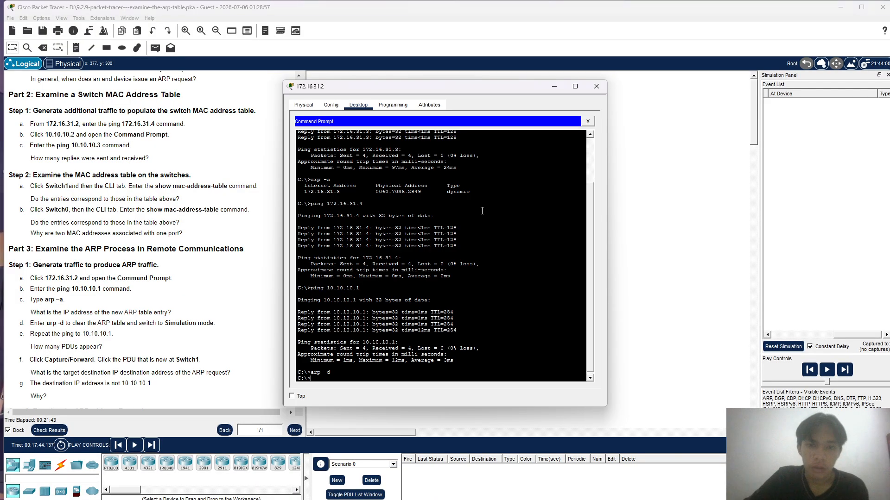
# - Repeat the ping to 10.10.10.1 from PC 172.16.31.2 and close the PC's window
pyautogui.click(481, 211)
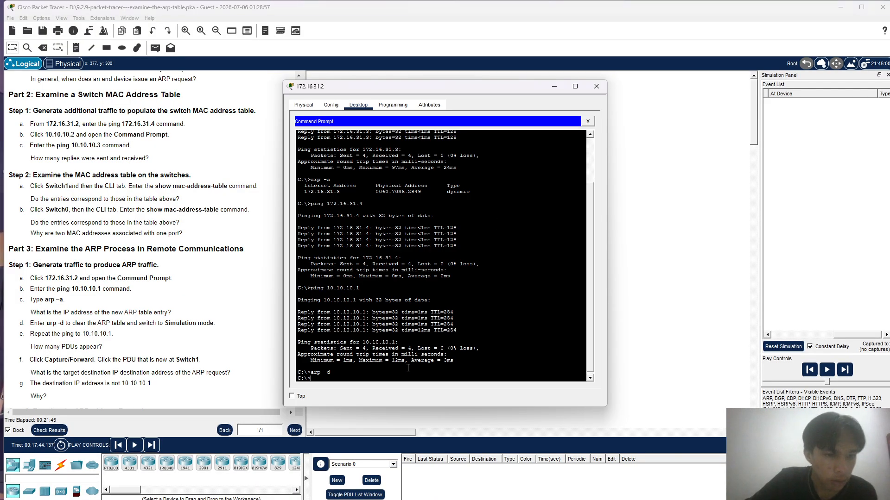
pyautogui.press('Up')
pyautogui.press('Up')
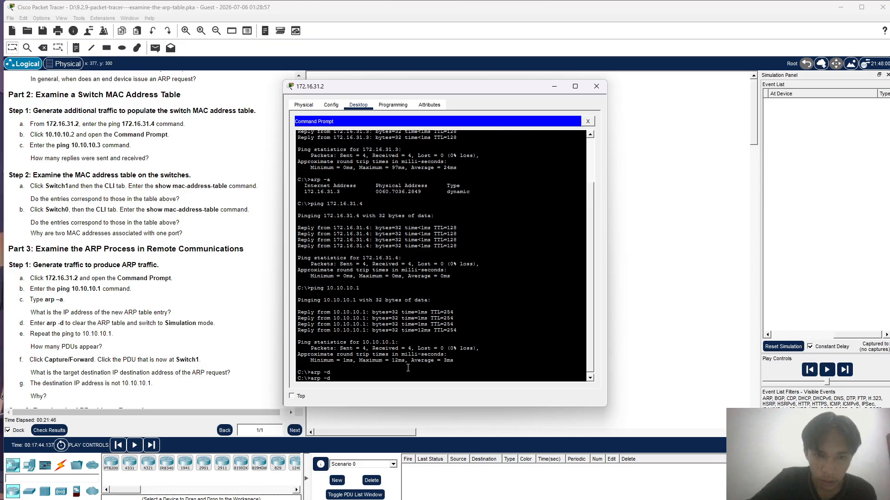
pyautogui.press('Return')
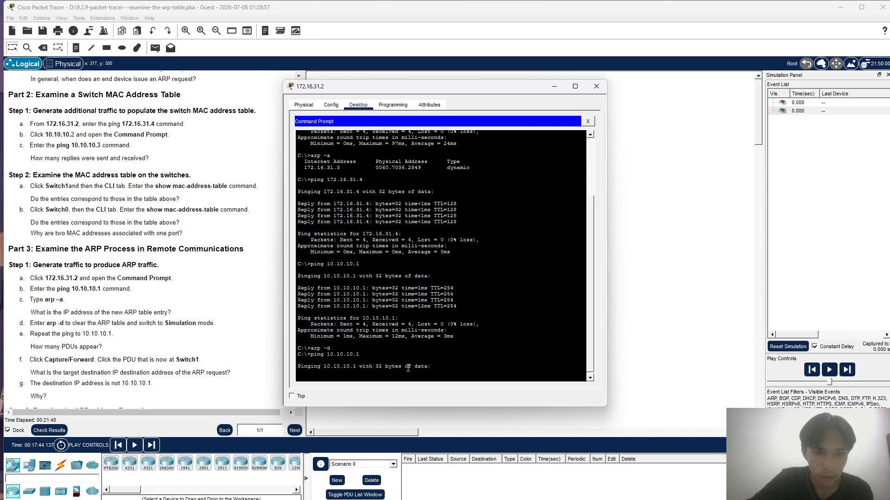
pyautogui.click(596, 88)
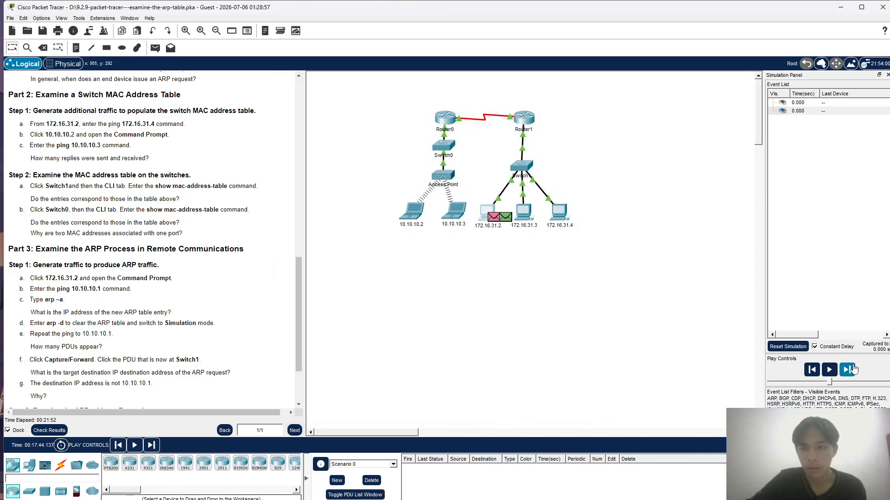
# - Advance the simulation by one event and examine the last-device and at-device entries in the event list
pyautogui.click(847, 370)
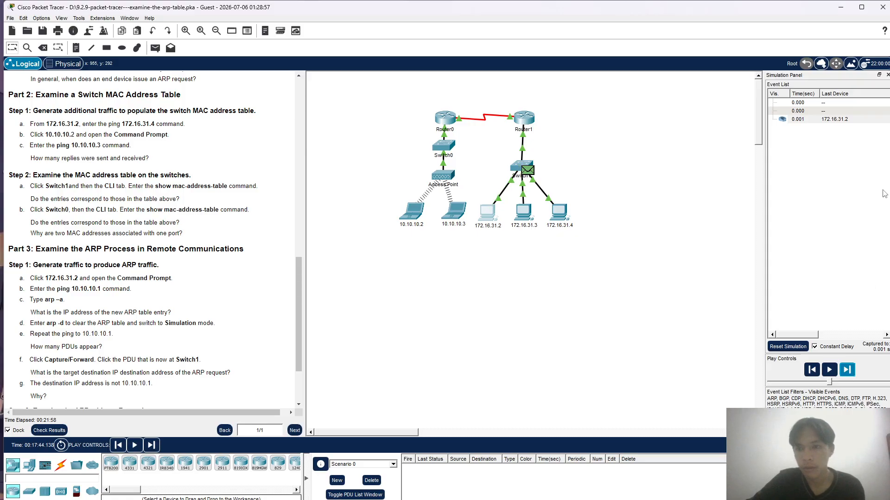
pyautogui.hscroll(5, 859, 156)
pyautogui.hscroll(-5, 859, 156)
pyautogui.hscroll(5, 860, 155)
pyautogui.hscroll(-3, 860, 156)
pyautogui.hscroll(-3, 860, 155)
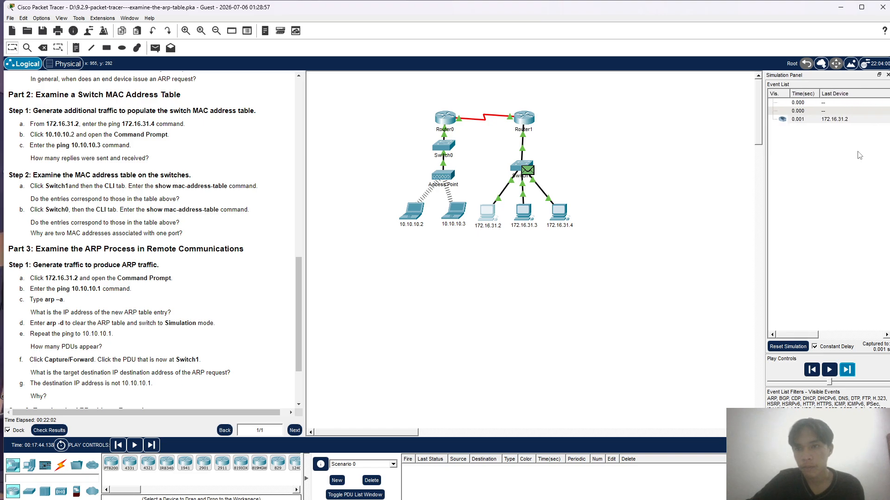
pyautogui.hscroll(3, 859, 156)
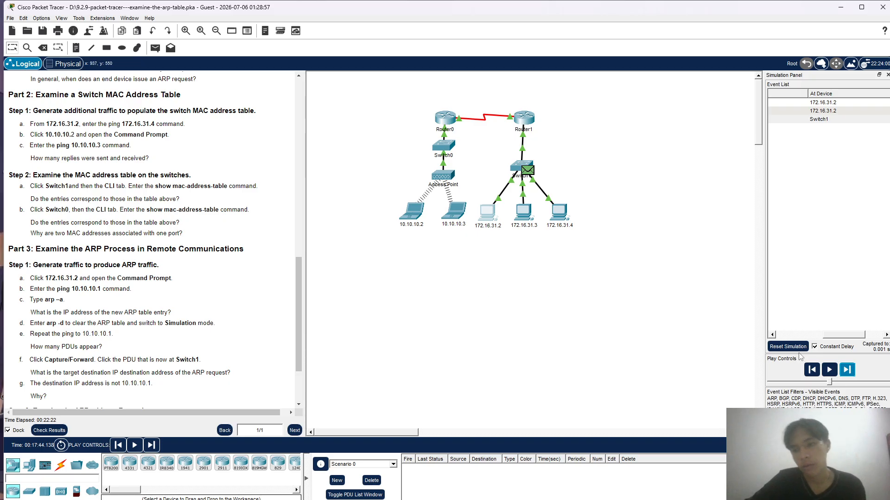
# - Play the simulation automatically and pause it at 0.005 s
pyautogui.click(829, 370)
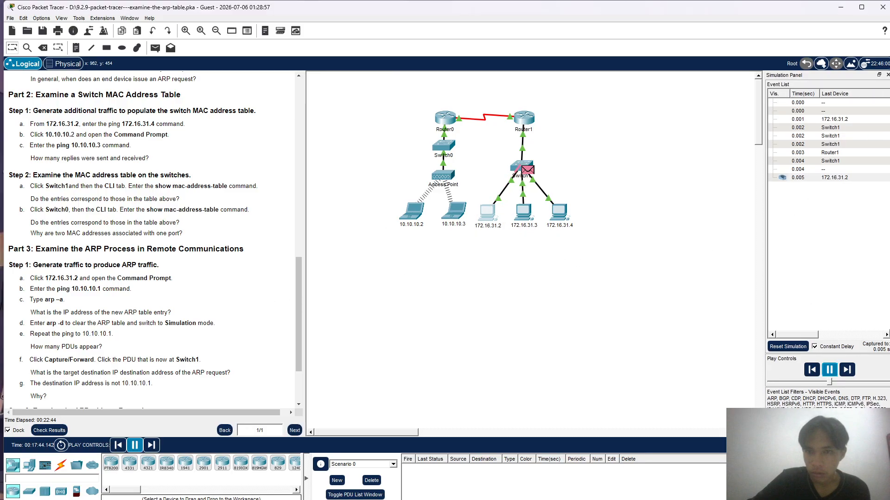
pyautogui.click(829, 369)
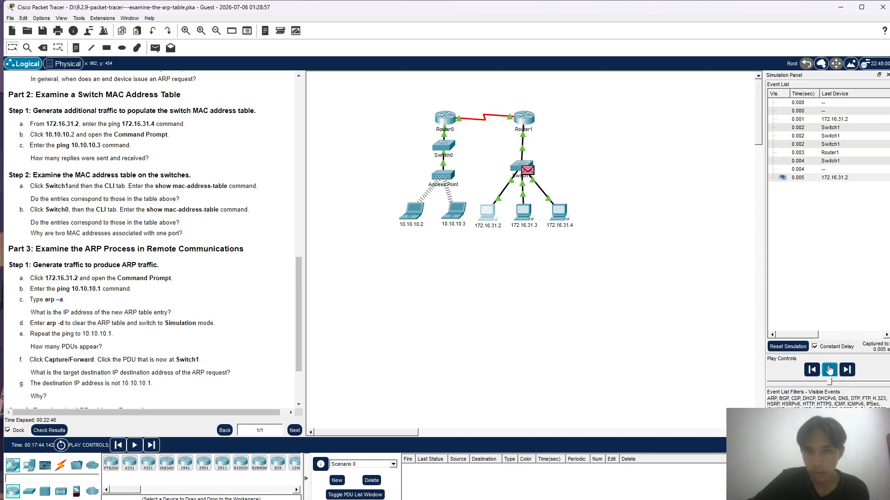
pyautogui.scroll(-3, 194, 293)
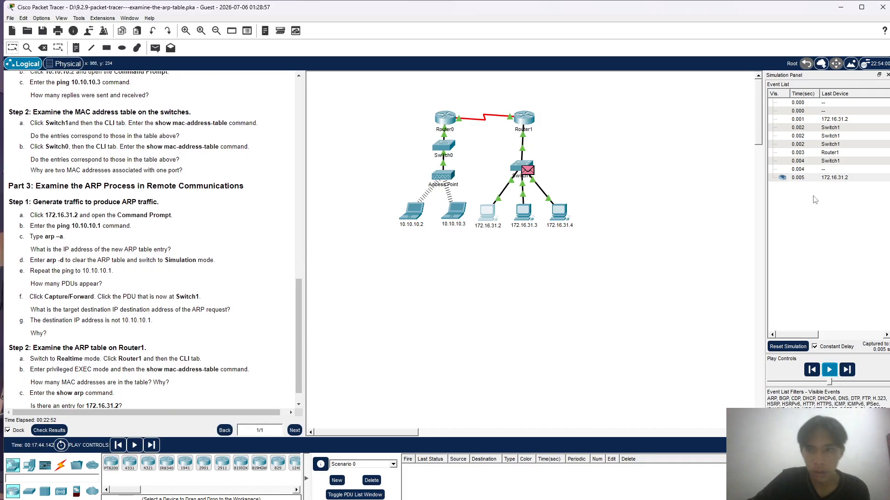
# - Open the ARP request PDU received at 172.16.31.3 and examine the target IP in its inbound PDU details
pyautogui.click(834, 129)
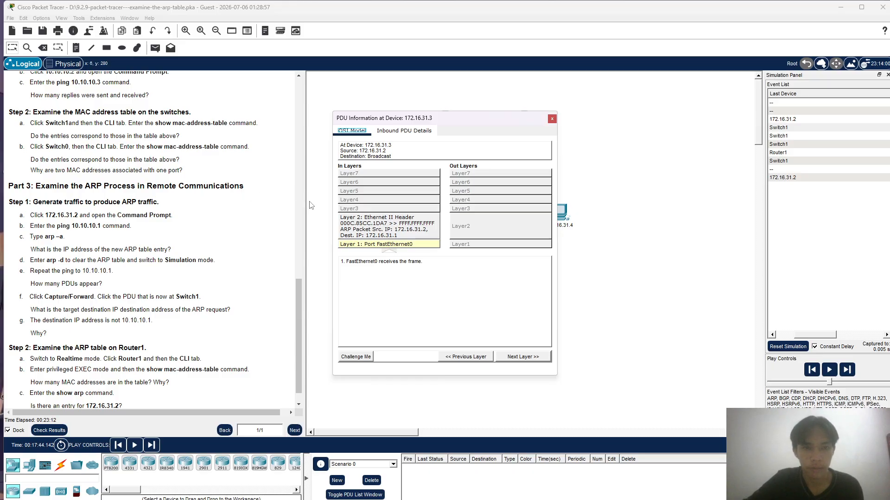
pyautogui.click(407, 132)
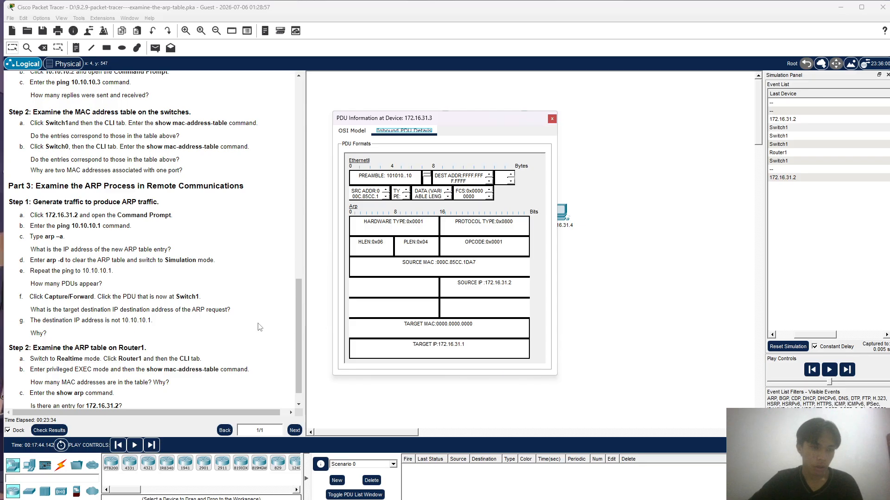
pyautogui.scroll(-1, 260, 328)
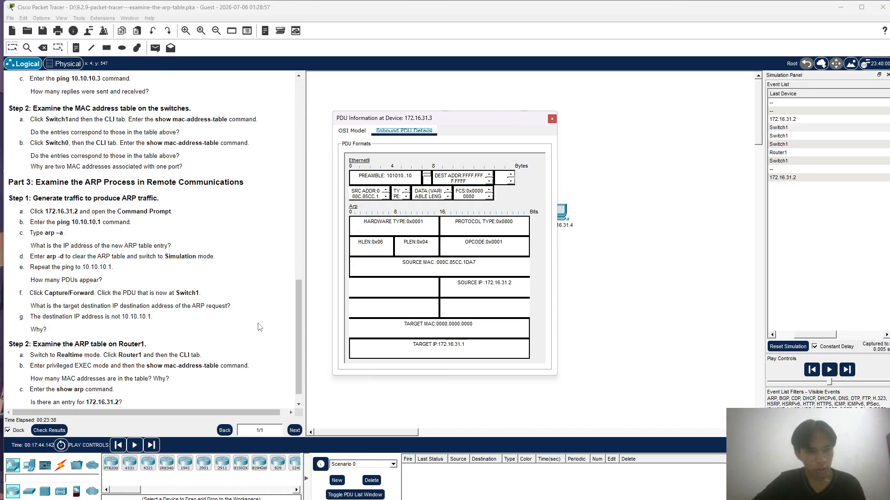
pyautogui.scroll(-1, 259, 327)
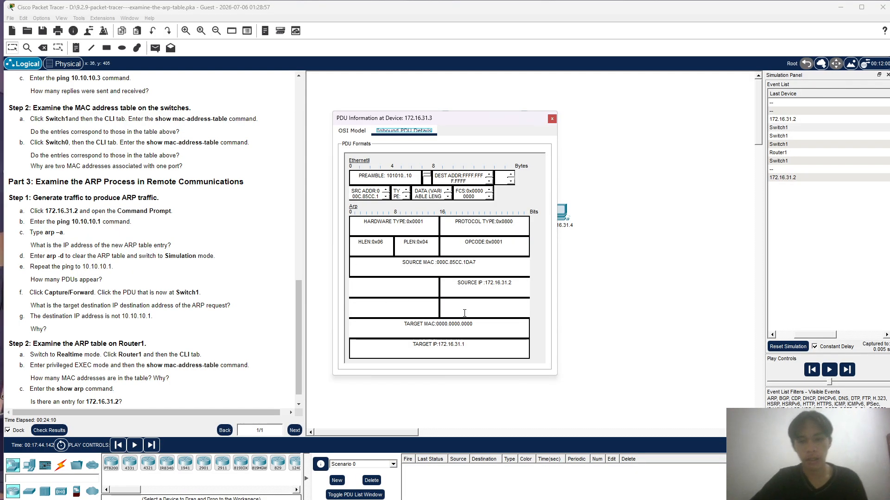
pyautogui.scroll(-1, 188, 338)
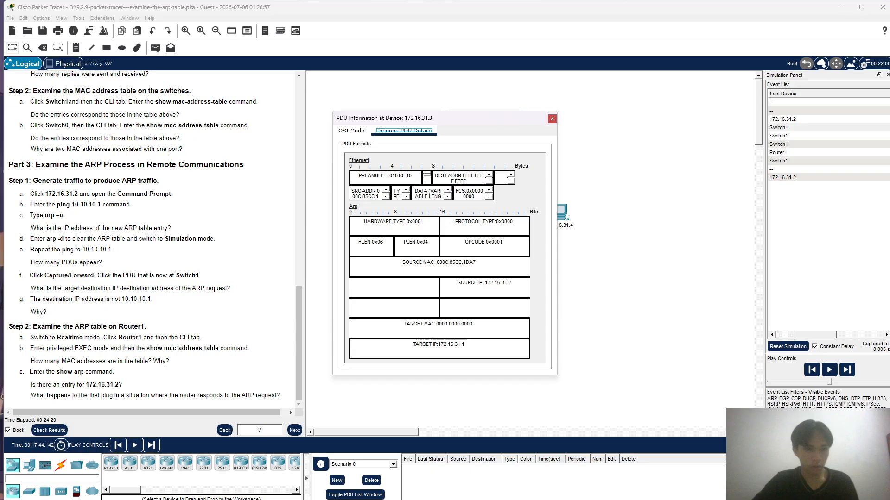
# - Return to Realtime mode and enter privileged EXEC mode in Router1's command line interface with en
pyautogui.click(823, 445)
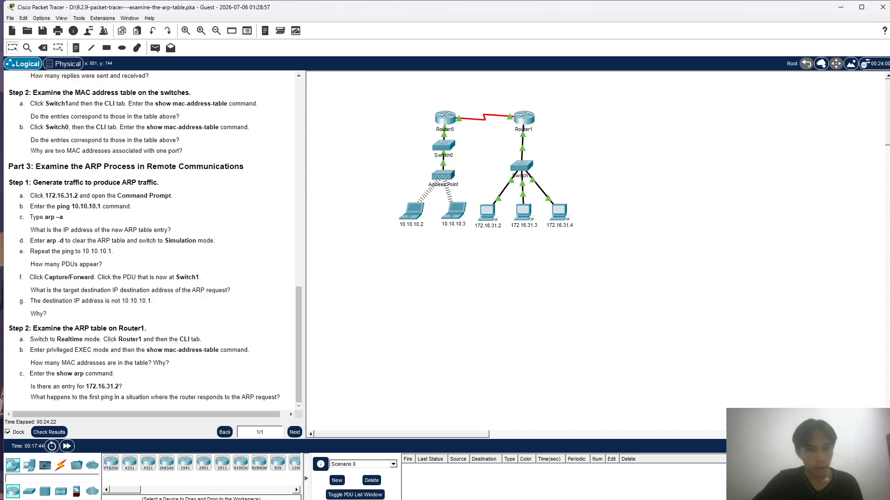
pyautogui.click(520, 124)
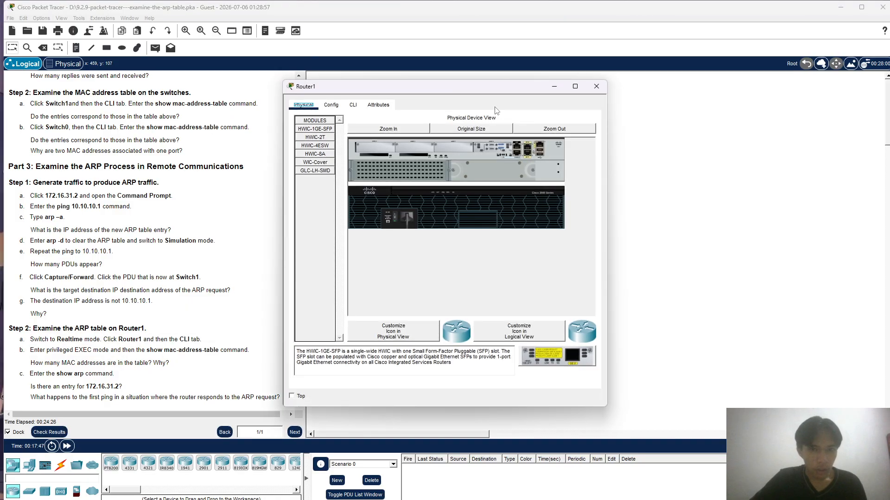
pyautogui.click(353, 105)
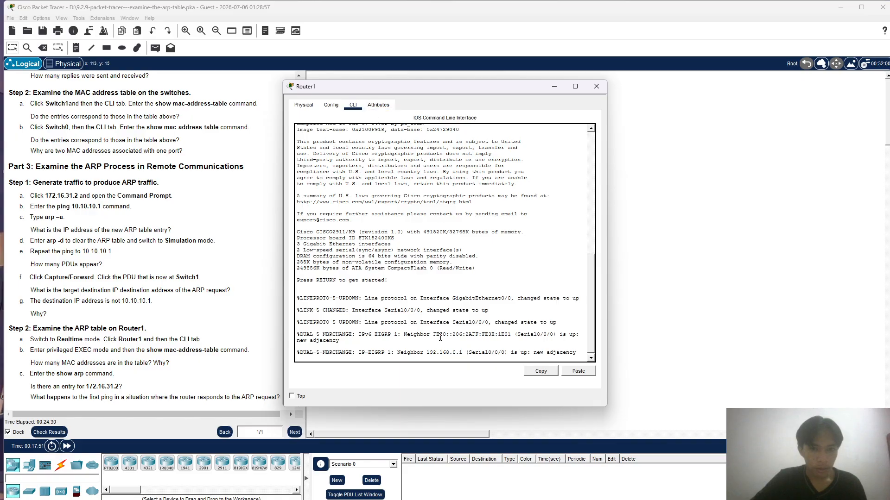
pyautogui.press('Return')
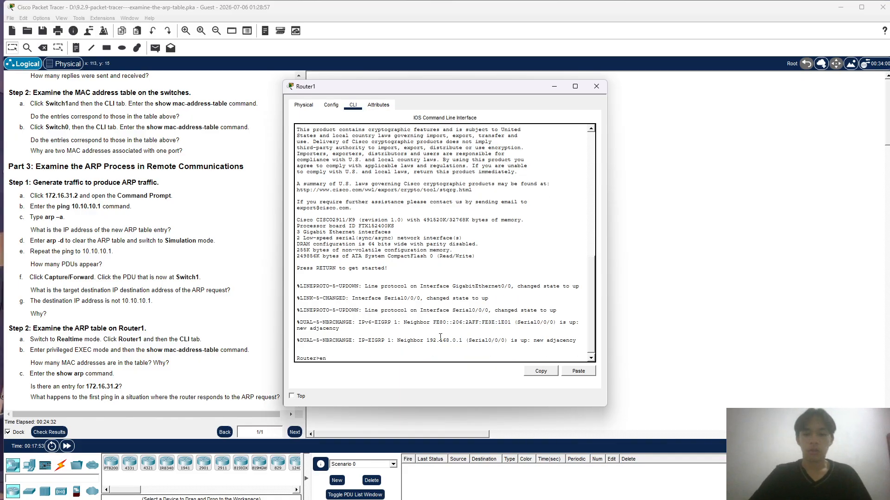
pyautogui.write('en')
pyautogui.press('Return')
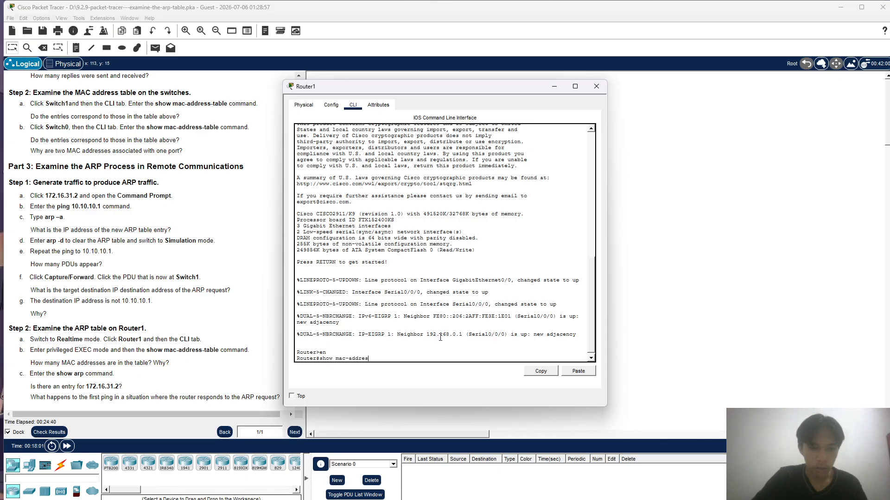
# - Examine Router1's MAC address table with show mac-address-table and close the router's window
pyautogui.write('table')
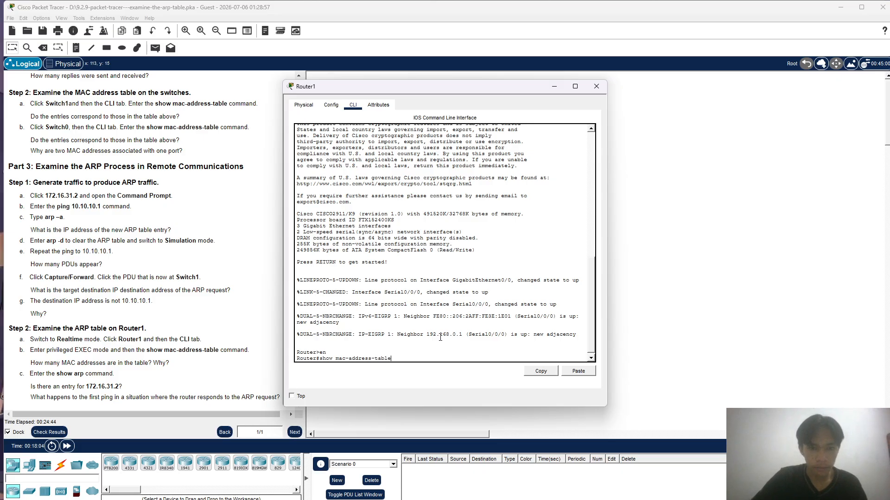
pyautogui.press('Return')
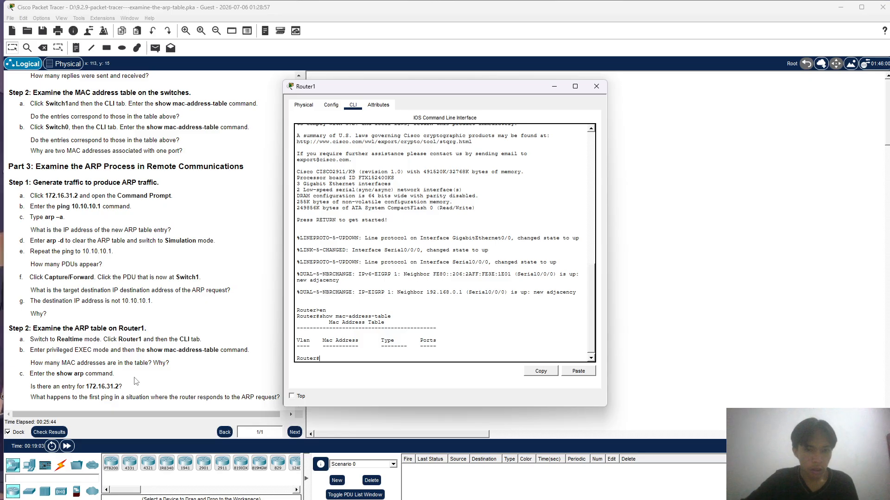
pyautogui.hotkey('alt', 'F4')
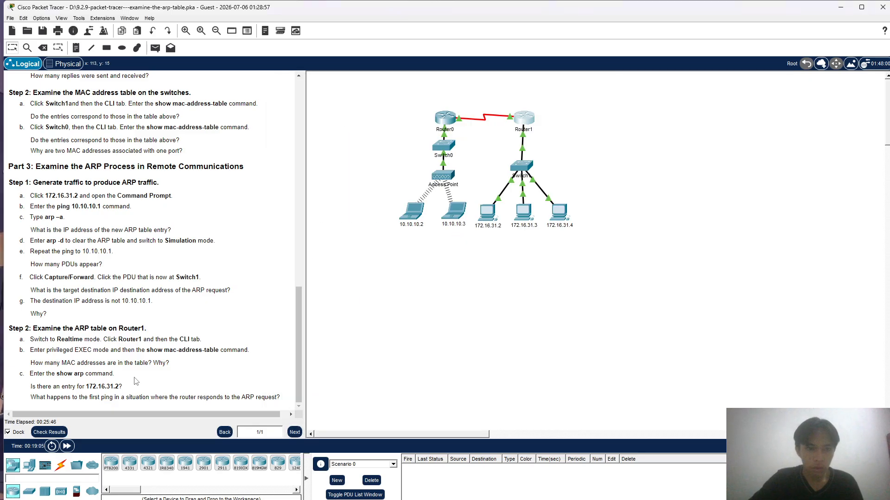
# - Reopen Router1's command line interface, examine its ARP table with show arp, and close the window
pyautogui.click(524, 119)
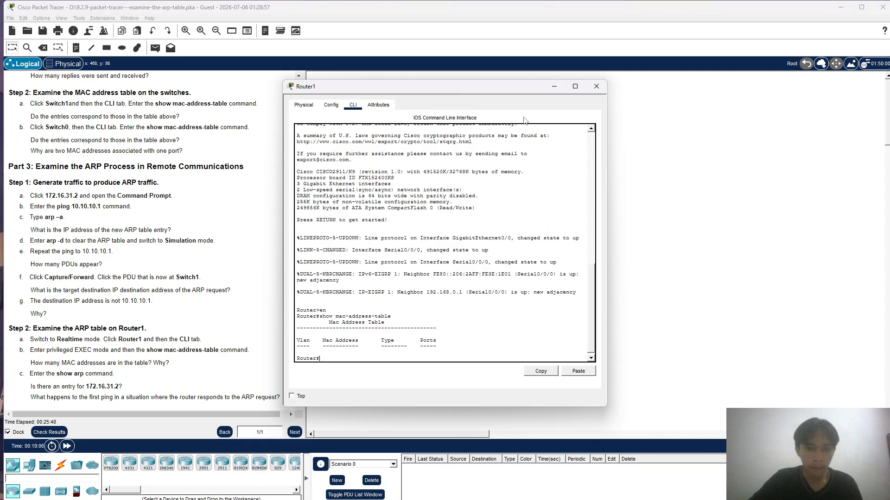
pyautogui.write('show')
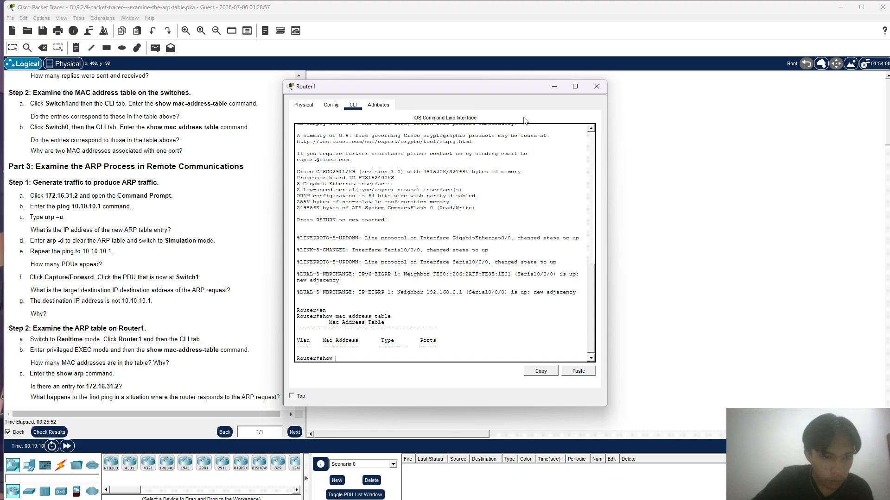
pyautogui.write(' ar')
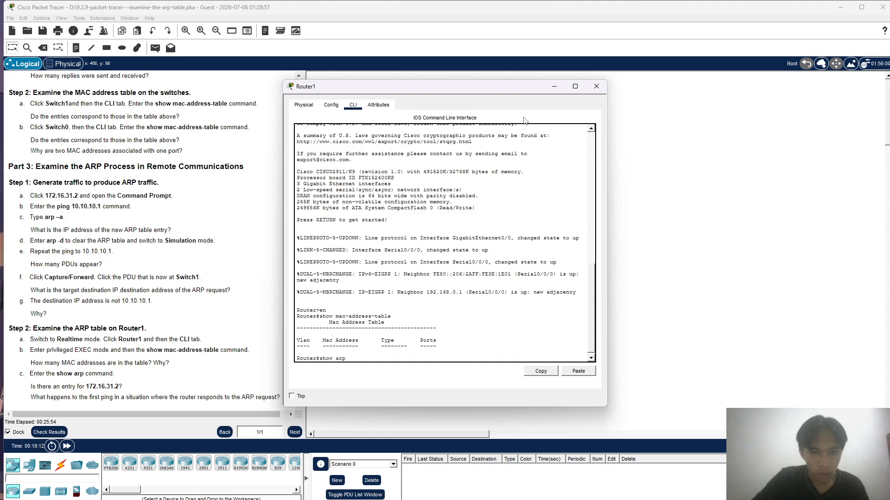
pyautogui.write('p')
pyautogui.press('Return')
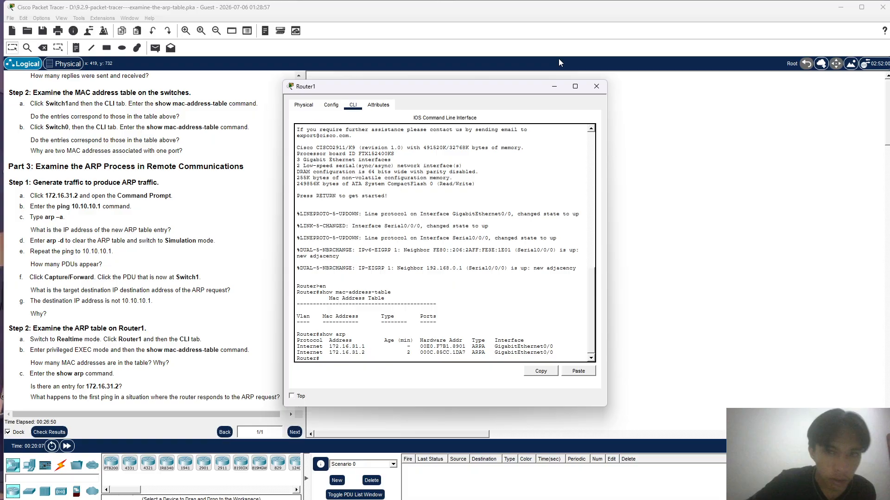
pyautogui.click(594, 87)
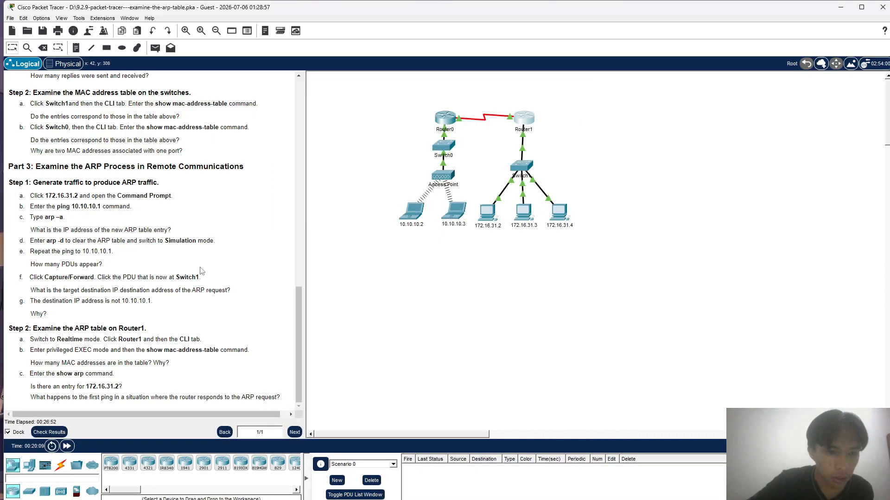
pyautogui.scroll(1, 200, 271)
pyautogui.scroll(-1, 201, 271)
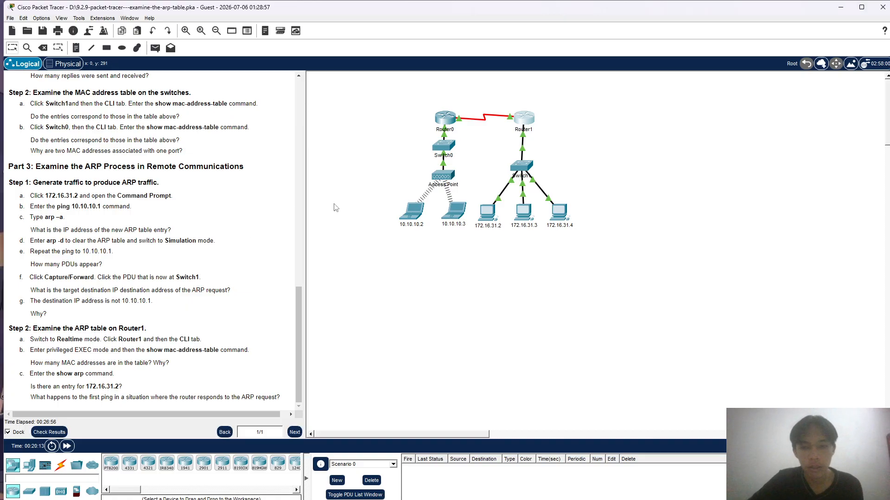
pyautogui.moveTo(510, 498)
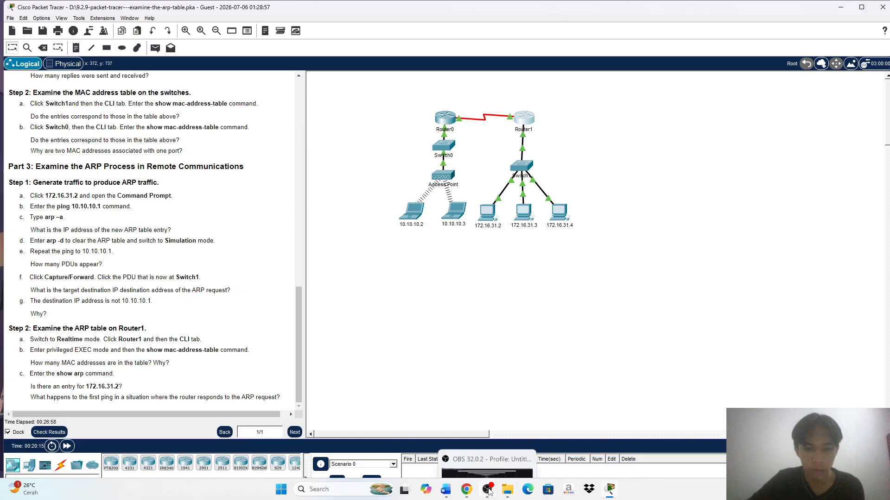